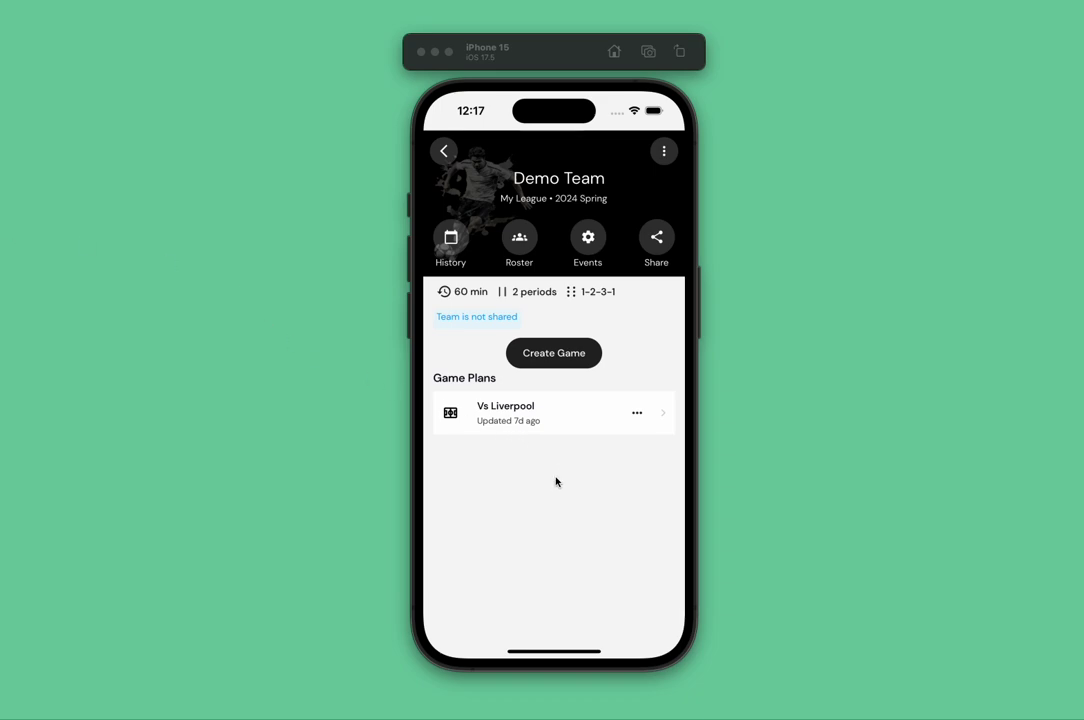
Create a new game for Demo Team with the last player on the attendance list marked as not available
click(552, 355)
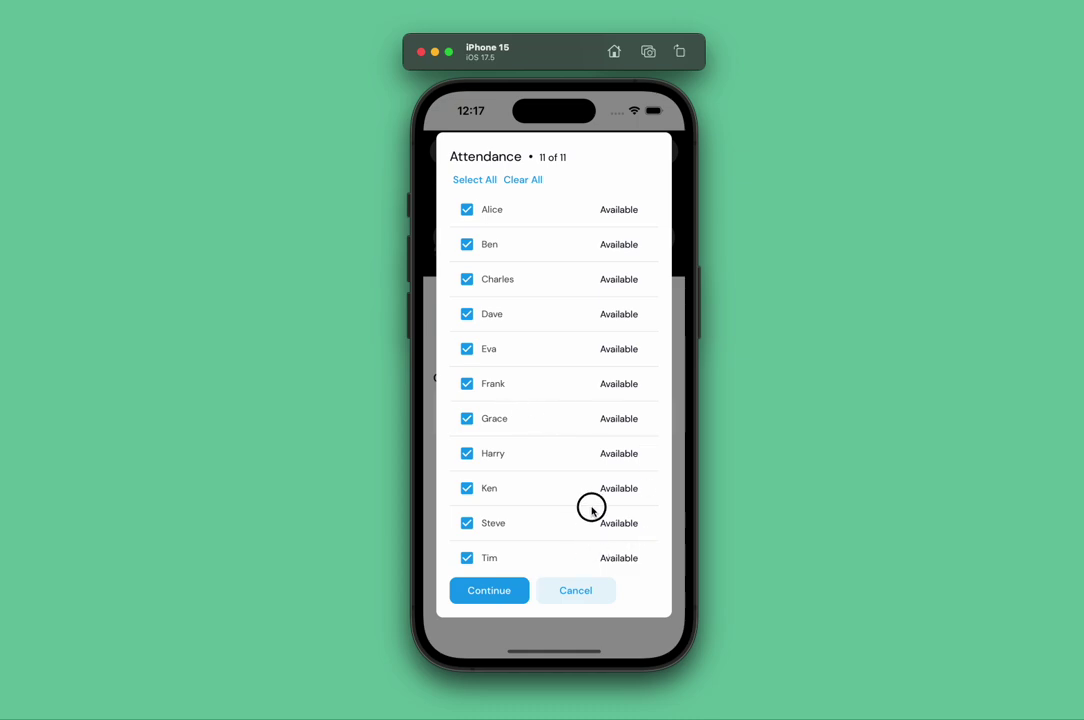
scroll(588, 506, down, 1)
click(547, 557)
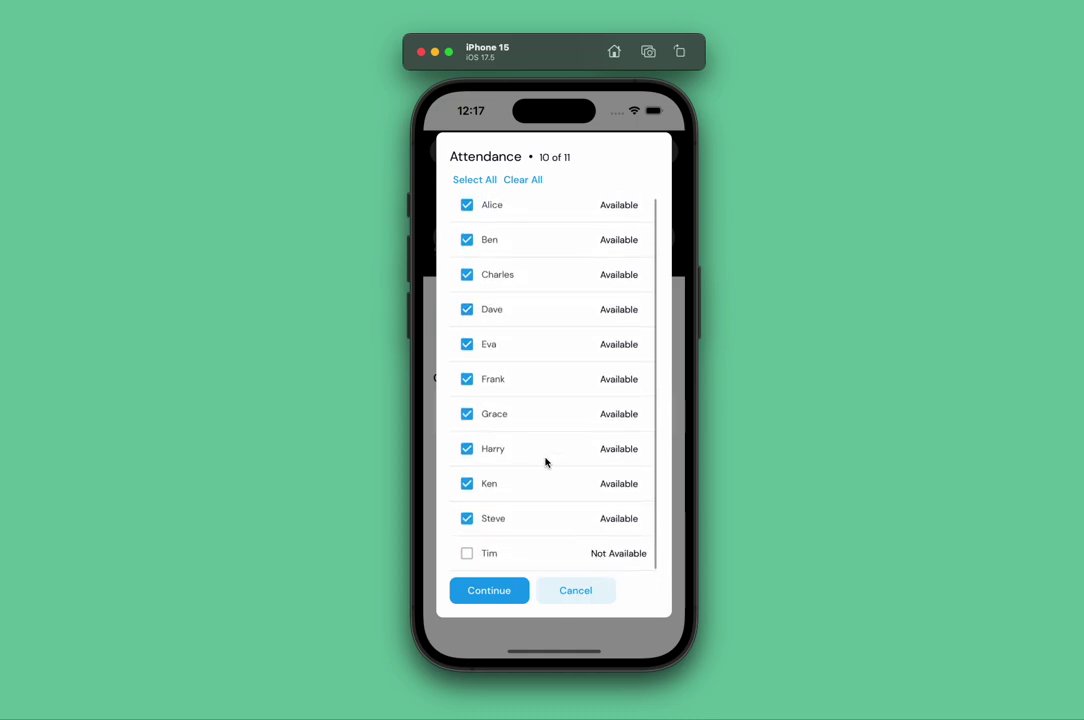
click(491, 590)
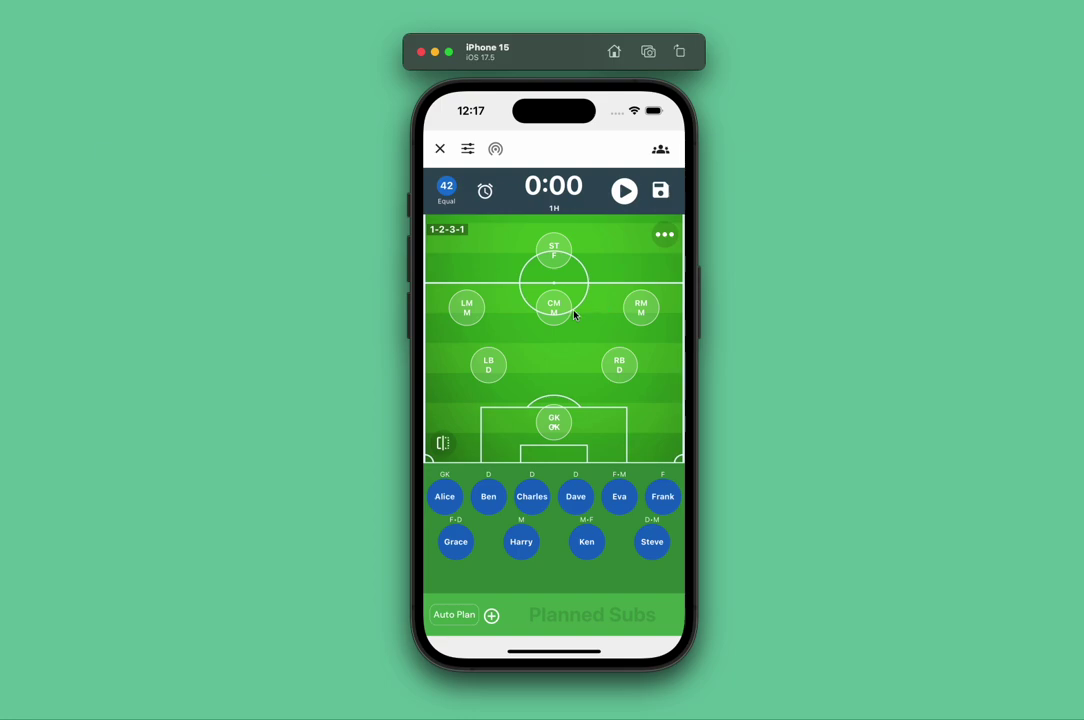
Review the game clock's duration and period settings and the list of available formations without changing anything
click(567, 194)
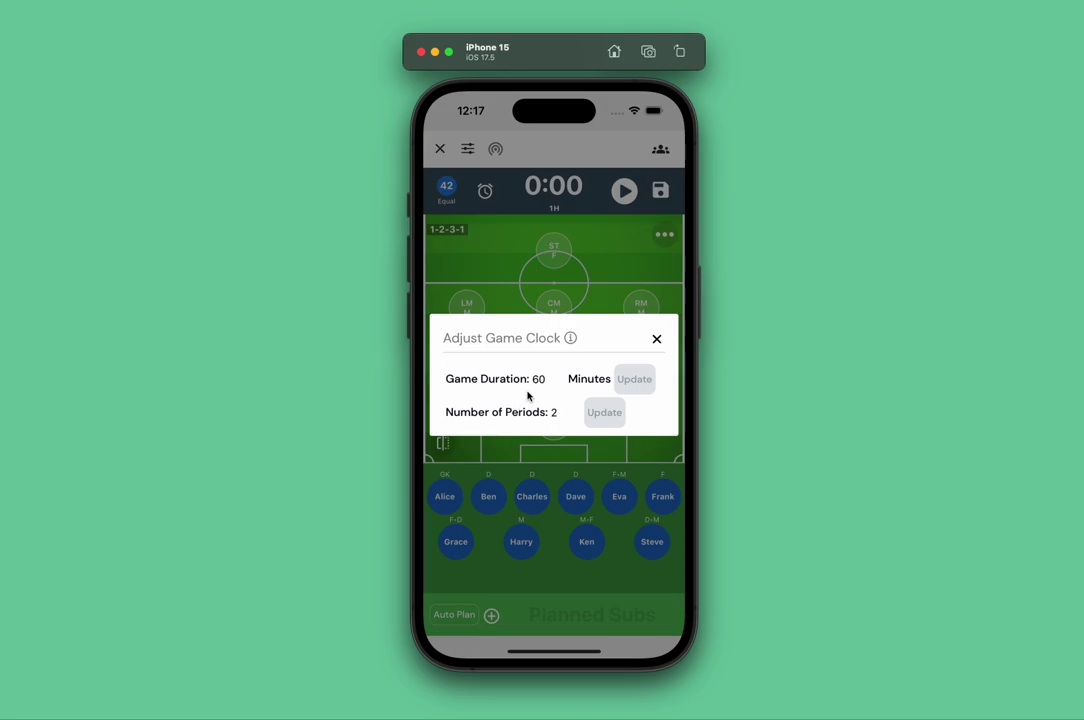
click(657, 339)
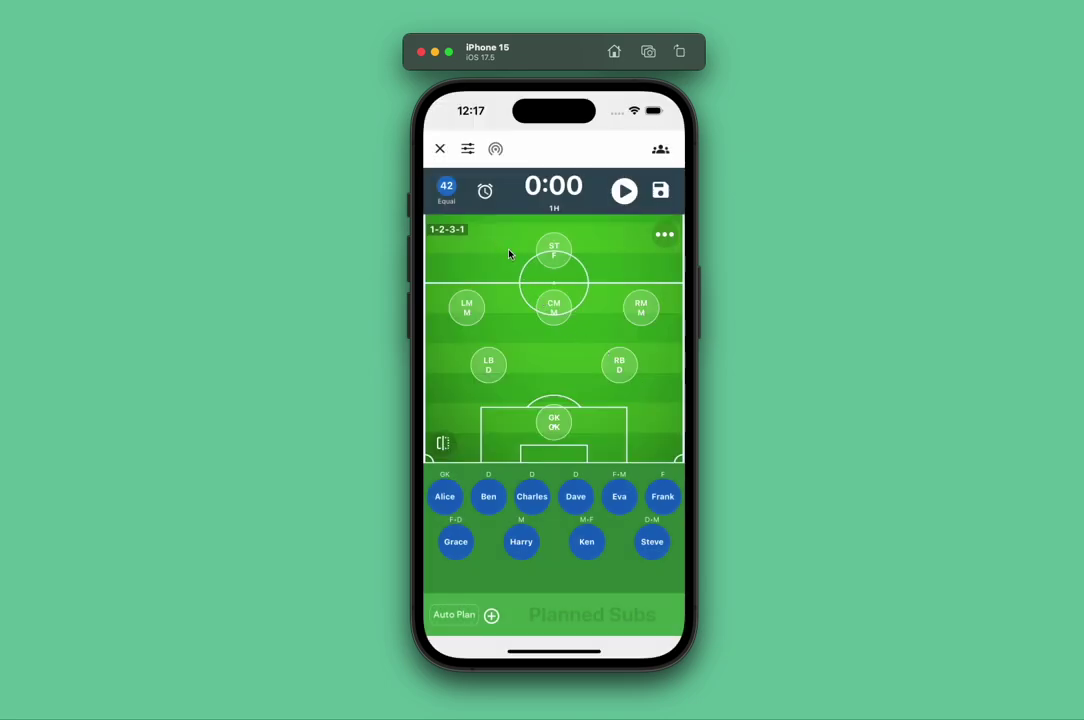
click(447, 230)
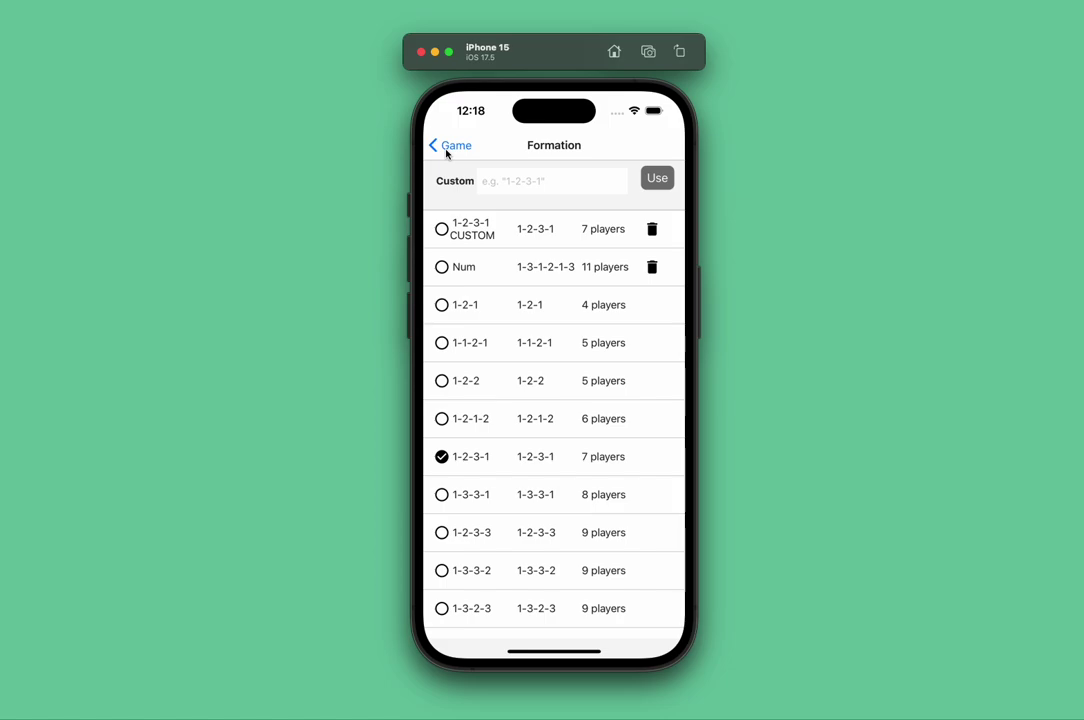
click(450, 146)
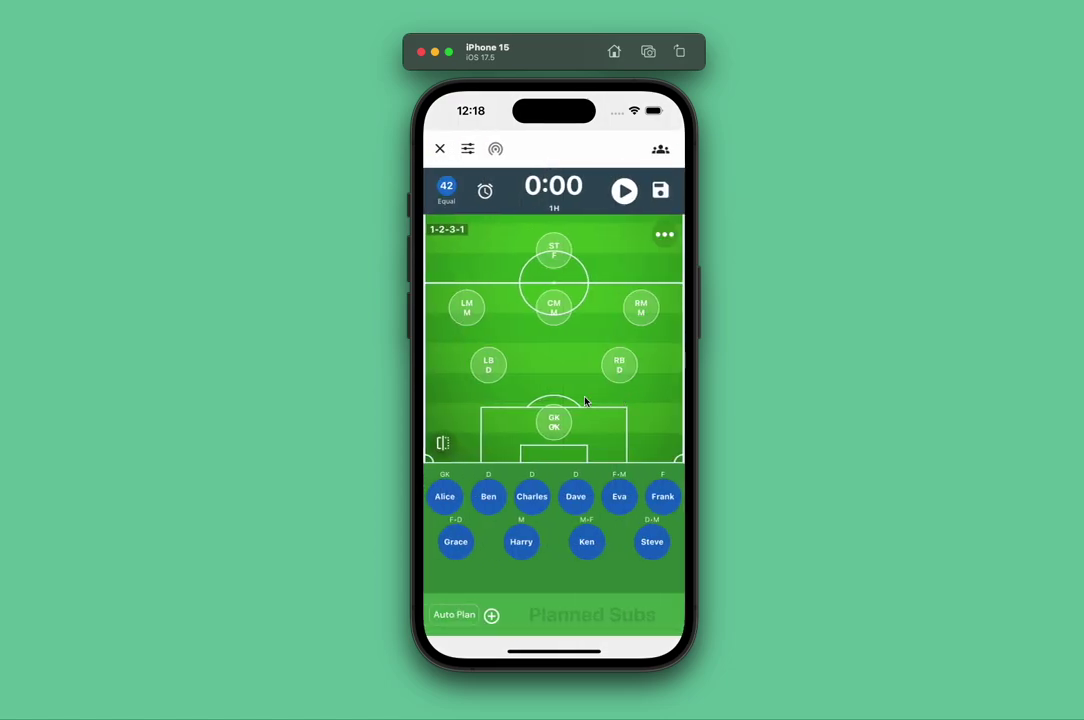
Inspect the tag and the group choices of the ST position without changing them
click(556, 276)
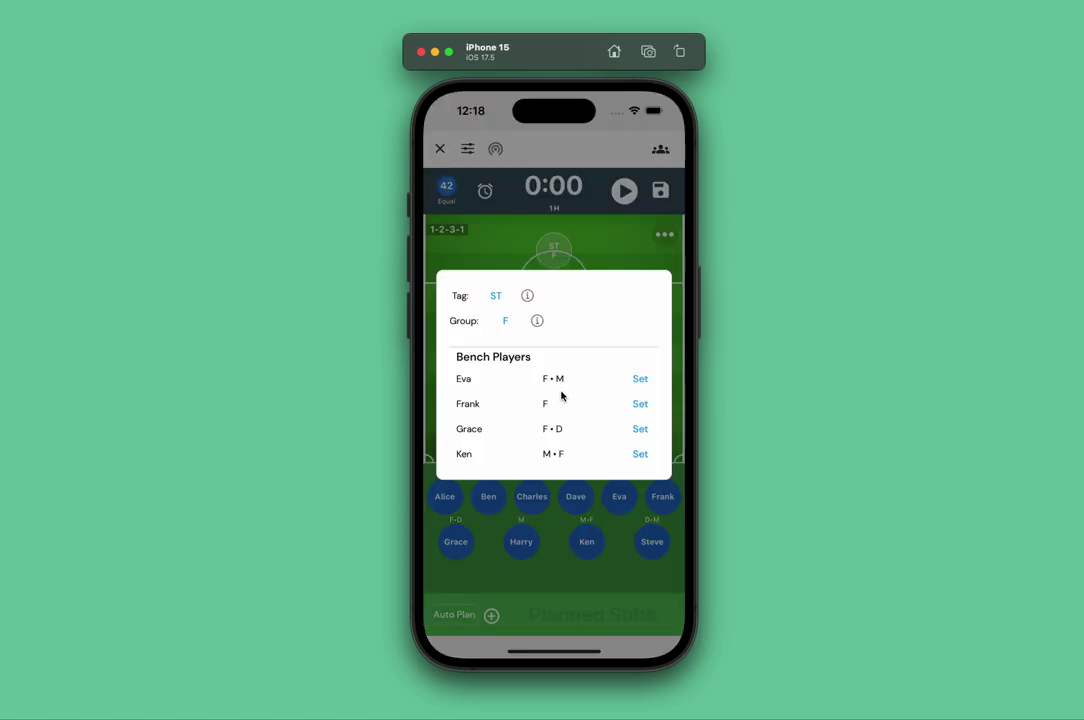
click(507, 321)
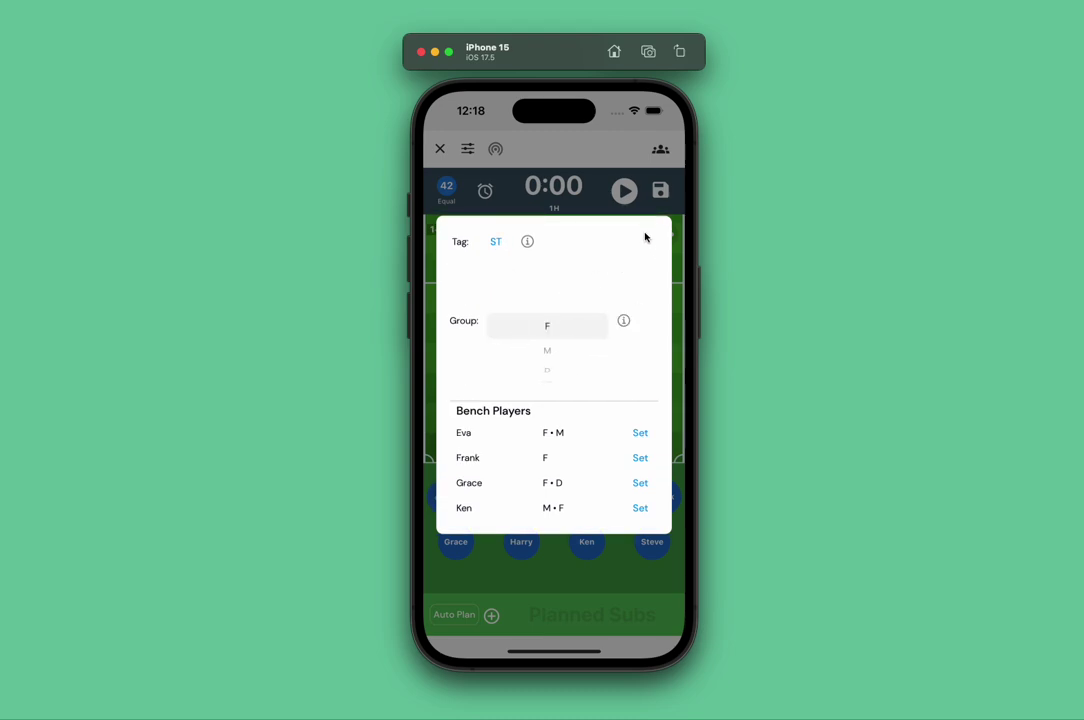
click(680, 335)
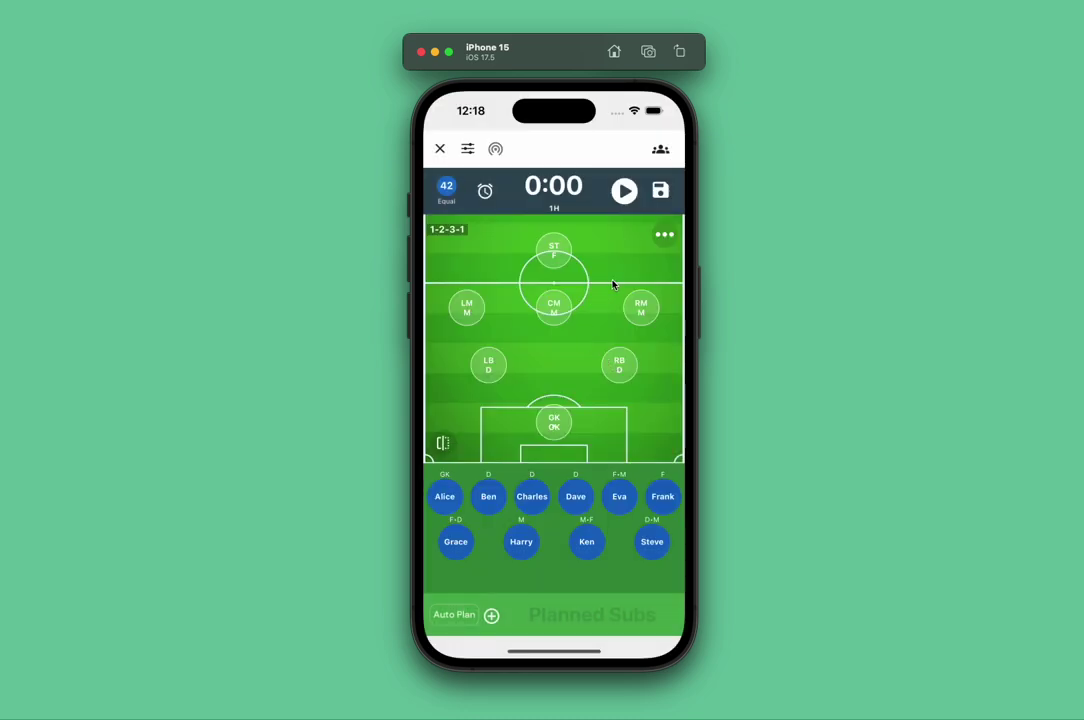
Place the first two D bench players at LB and GK, and assign the bench player grouped only as F to ST
drag(488, 490, 488, 364)
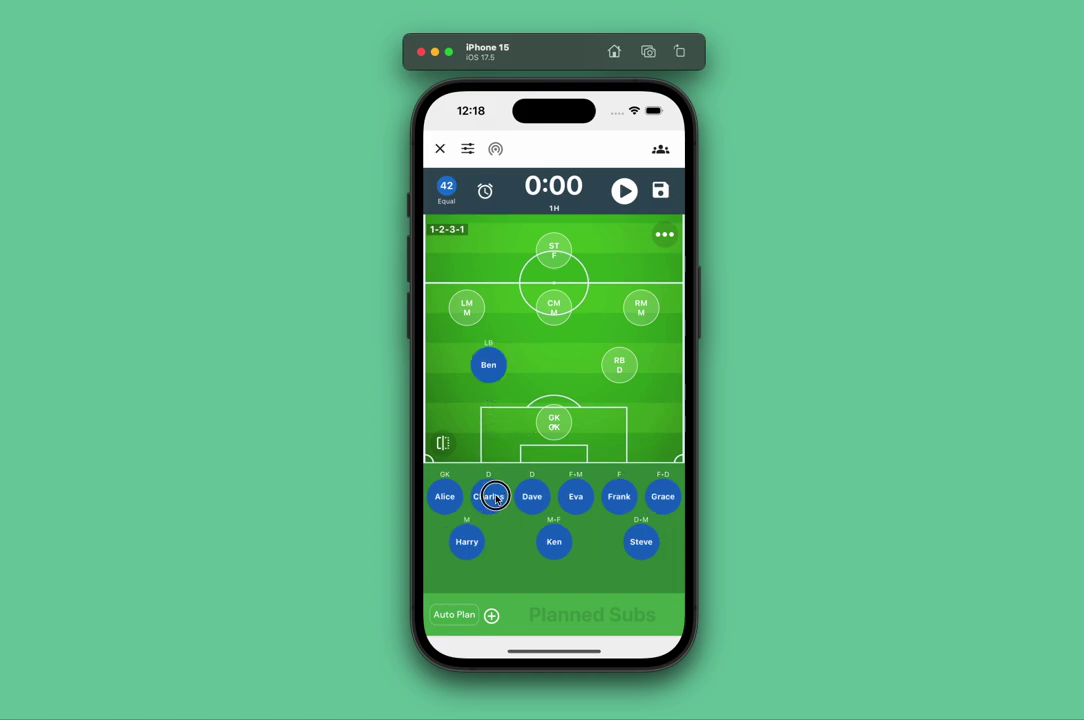
drag(490, 497, 554, 422)
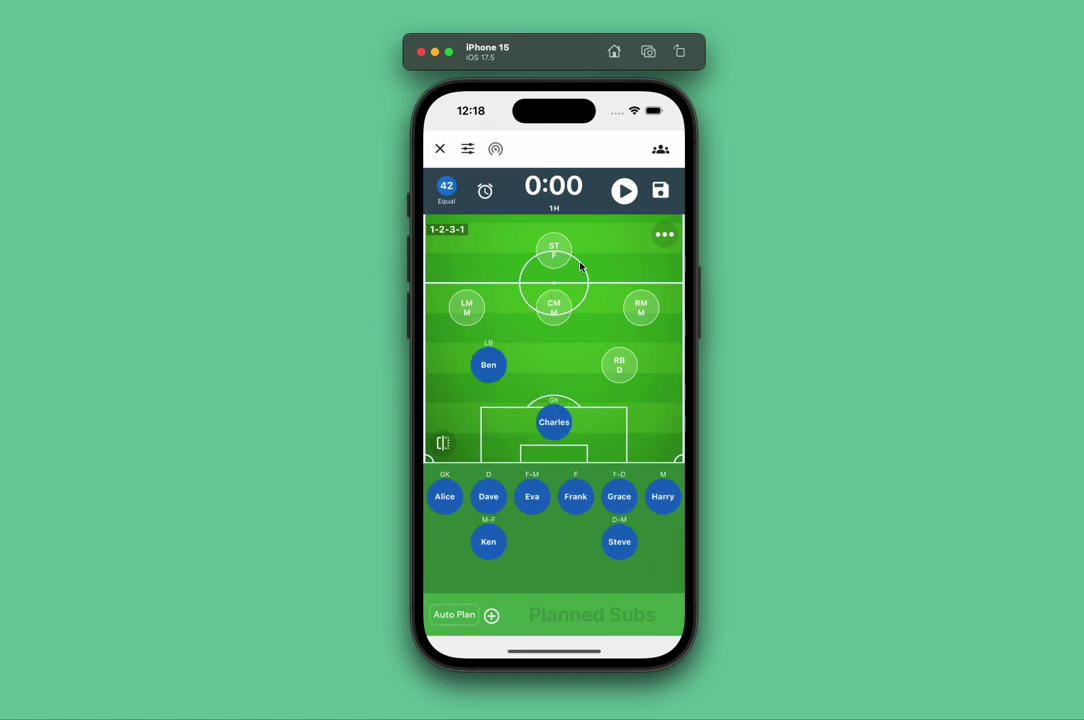
click(553, 252)
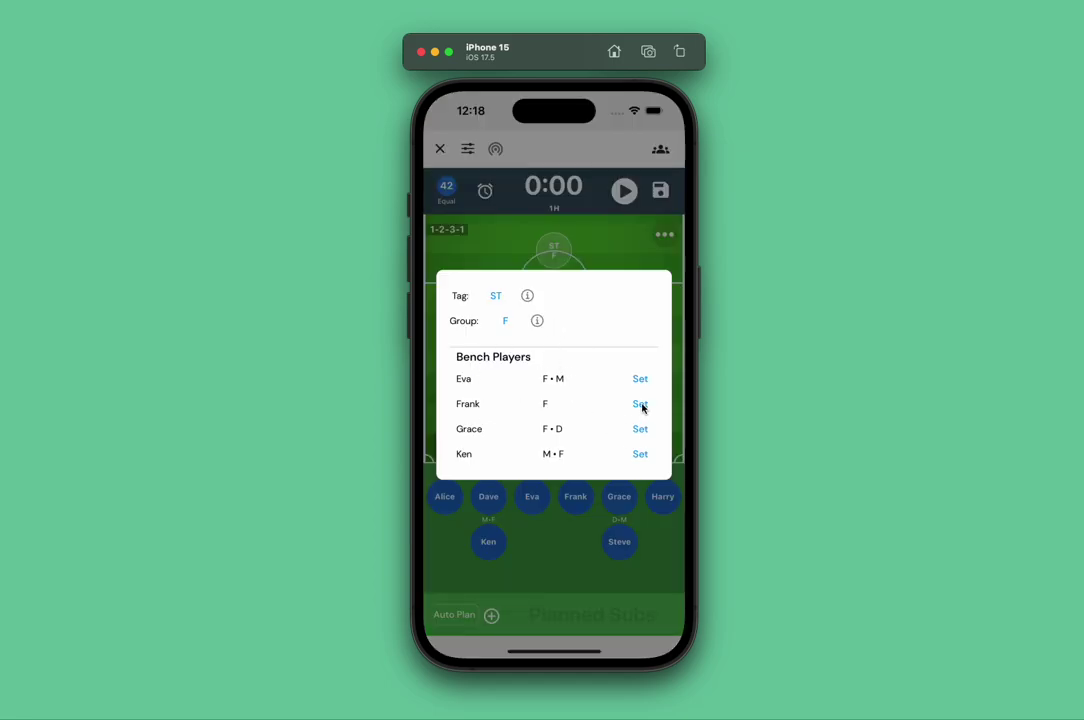
click(641, 405)
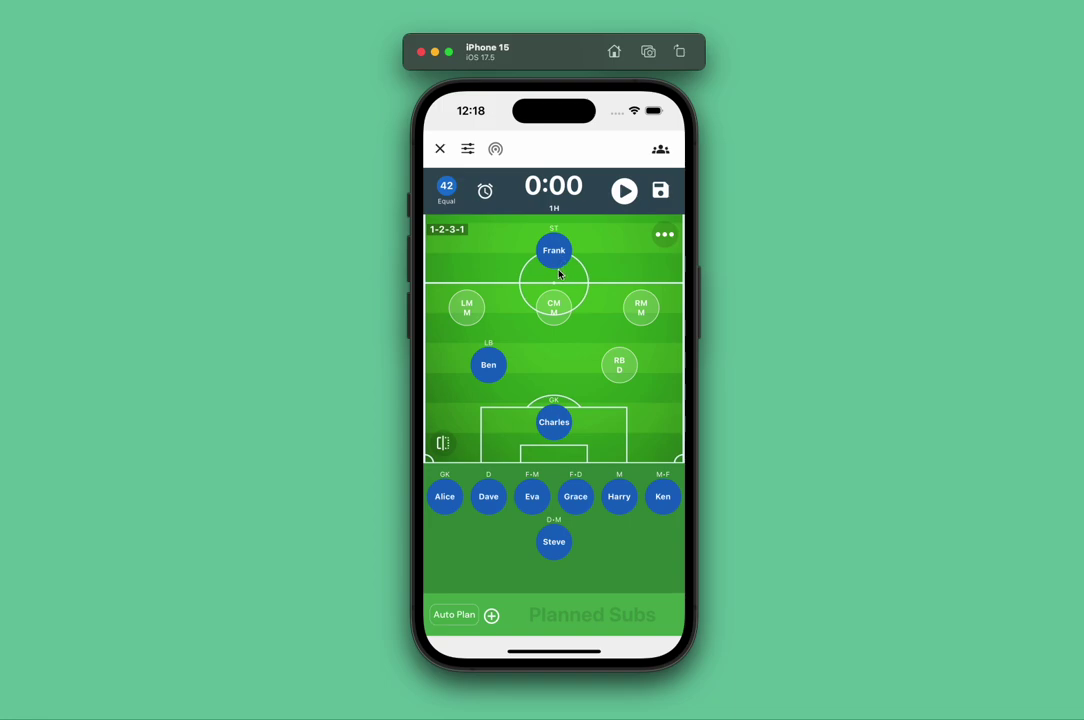
Load the saved lineup "Power" and fill the empty LW position with the F-M bench player
click(664, 234)
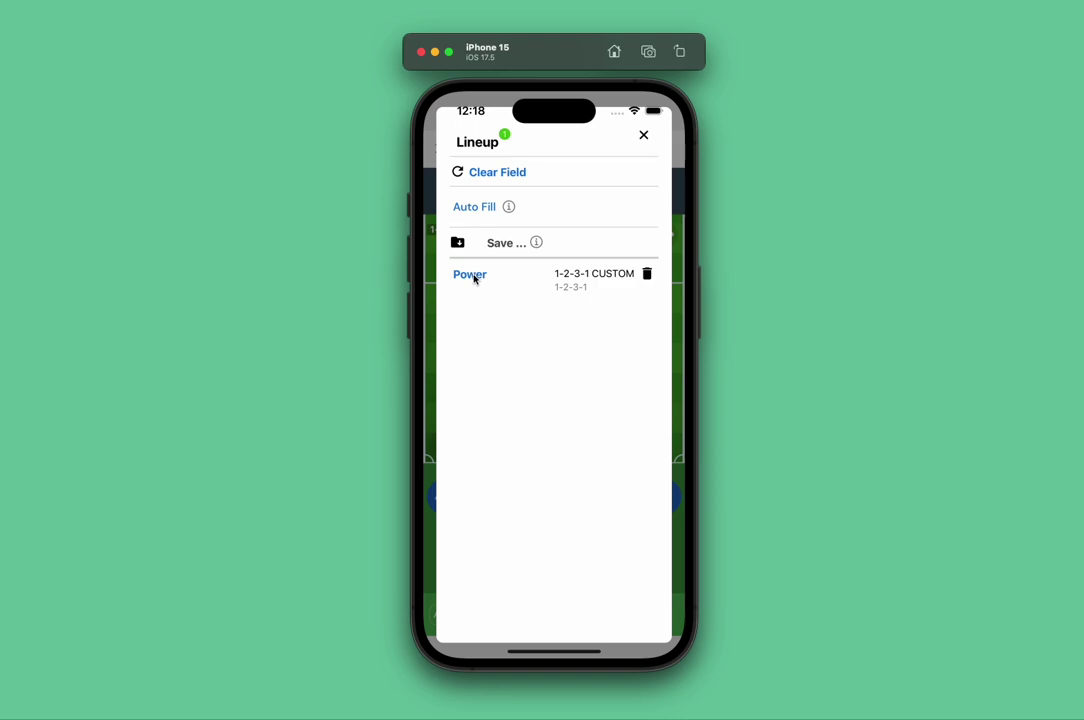
click(470, 275)
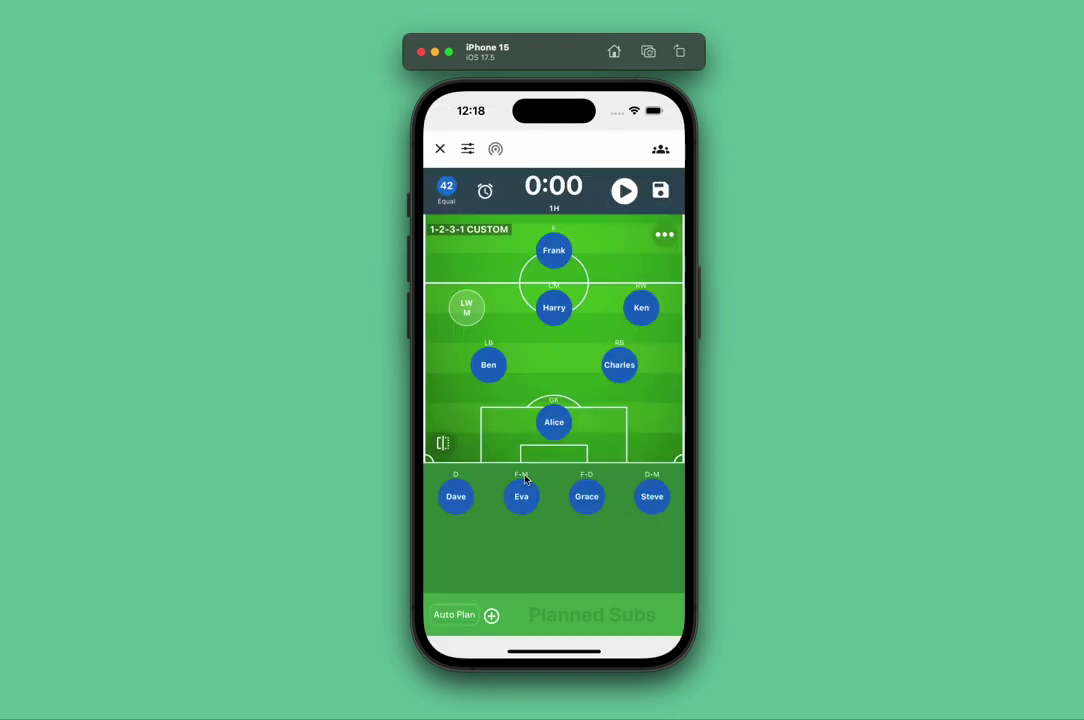
drag(537, 508, 467, 306)
Save the current lineup as "lineup2" and return to the field
click(664, 234)
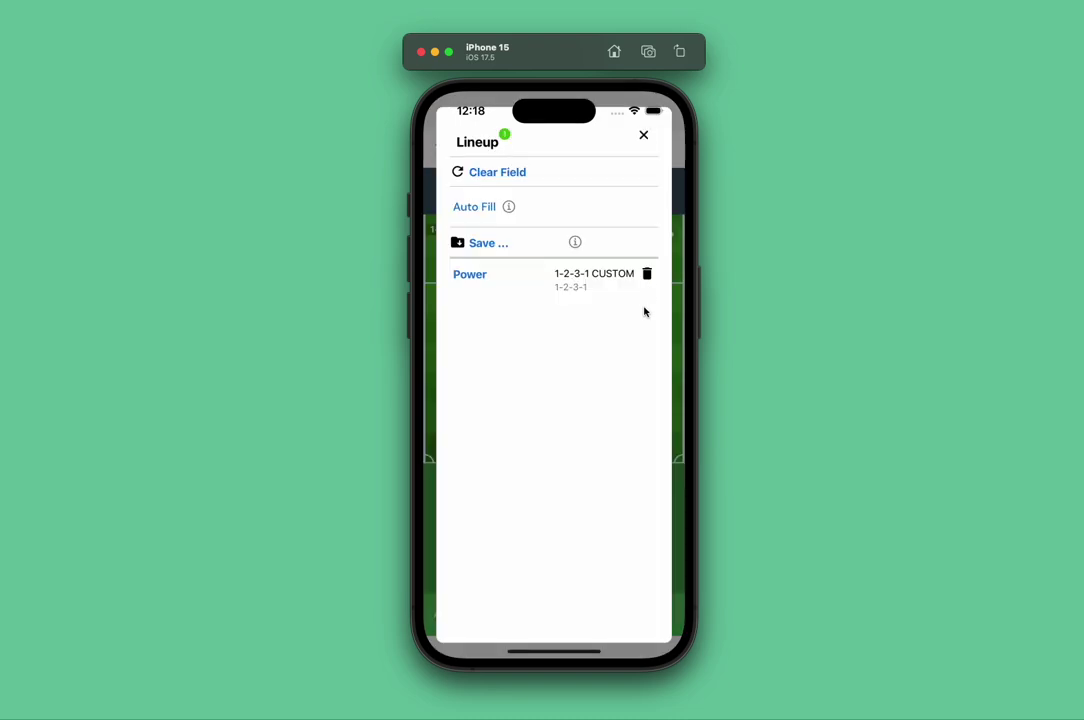
click(487, 243)
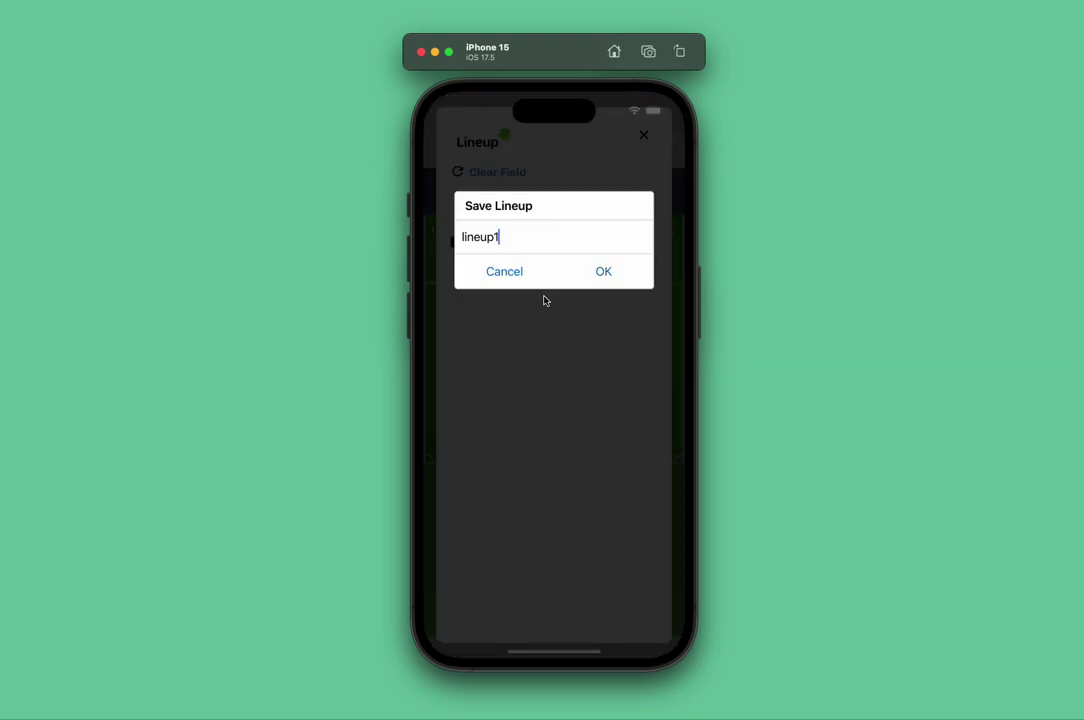
key(BackSpace)
text(2)
click(615, 276)
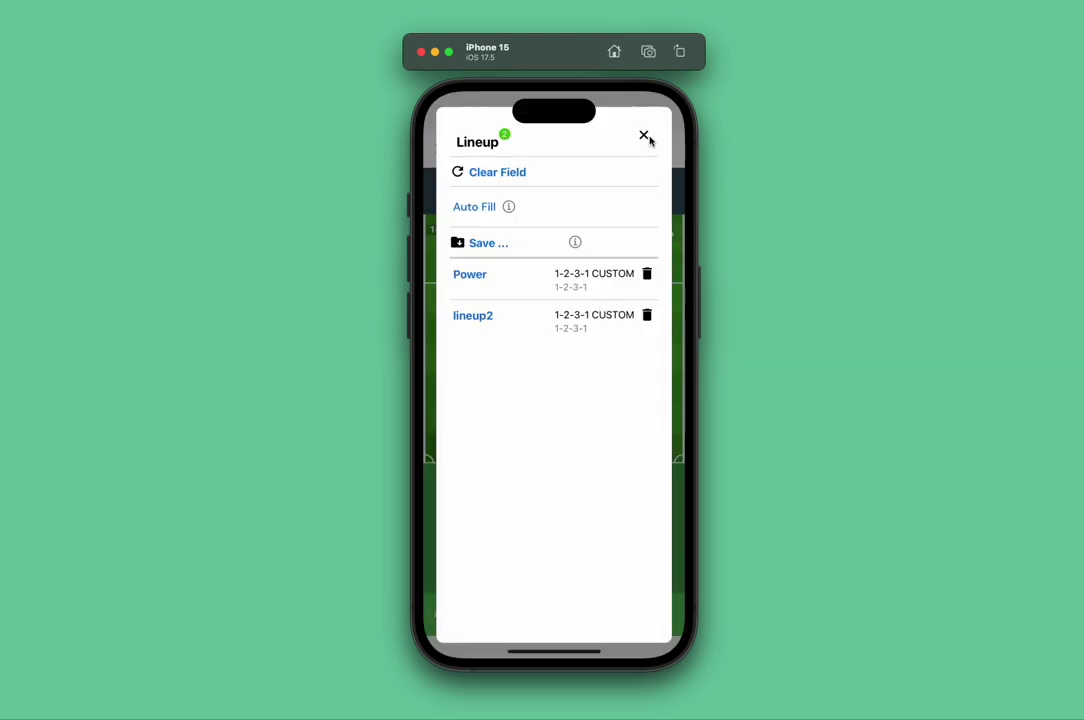
click(648, 138)
click(665, 235)
click(645, 138)
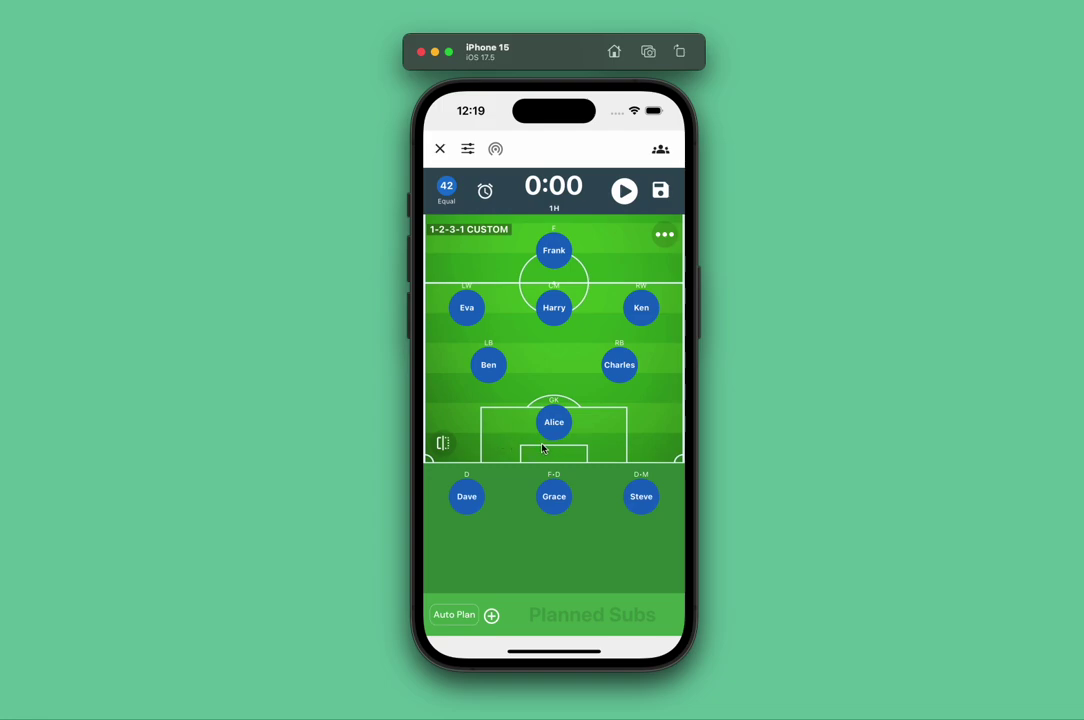
Schedule a substitution at 3 min 0 sec that swaps the goalkeeper with the F-D bench player, and review the sub plan
click(491, 616)
click(511, 362)
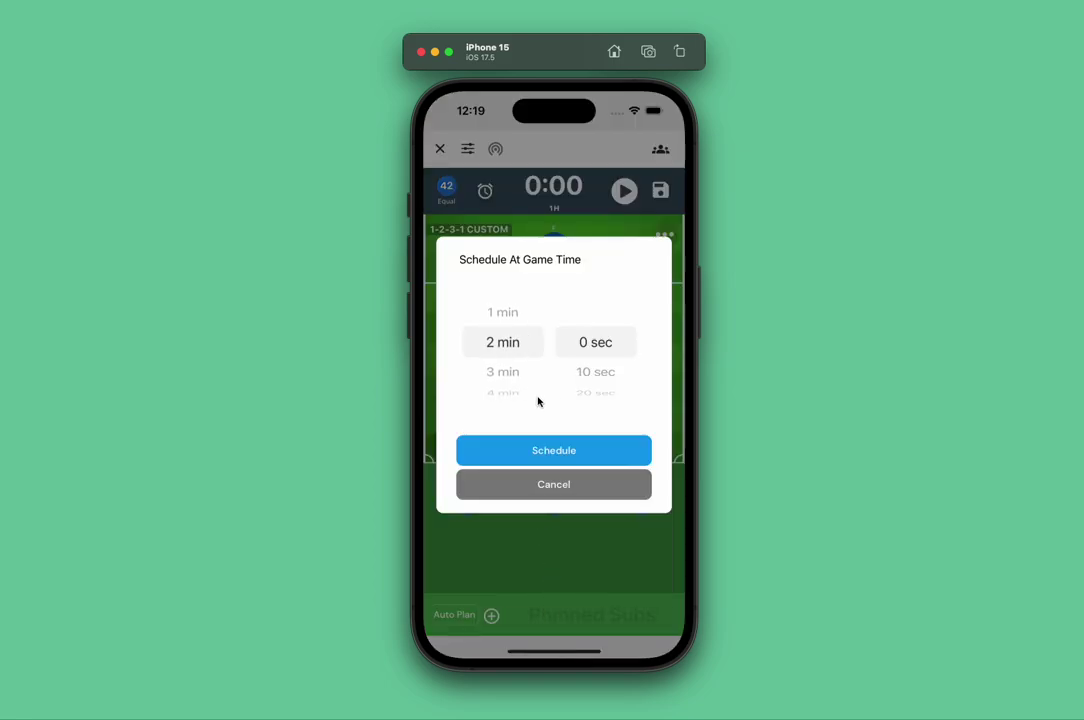
click(510, 366)
click(576, 455)
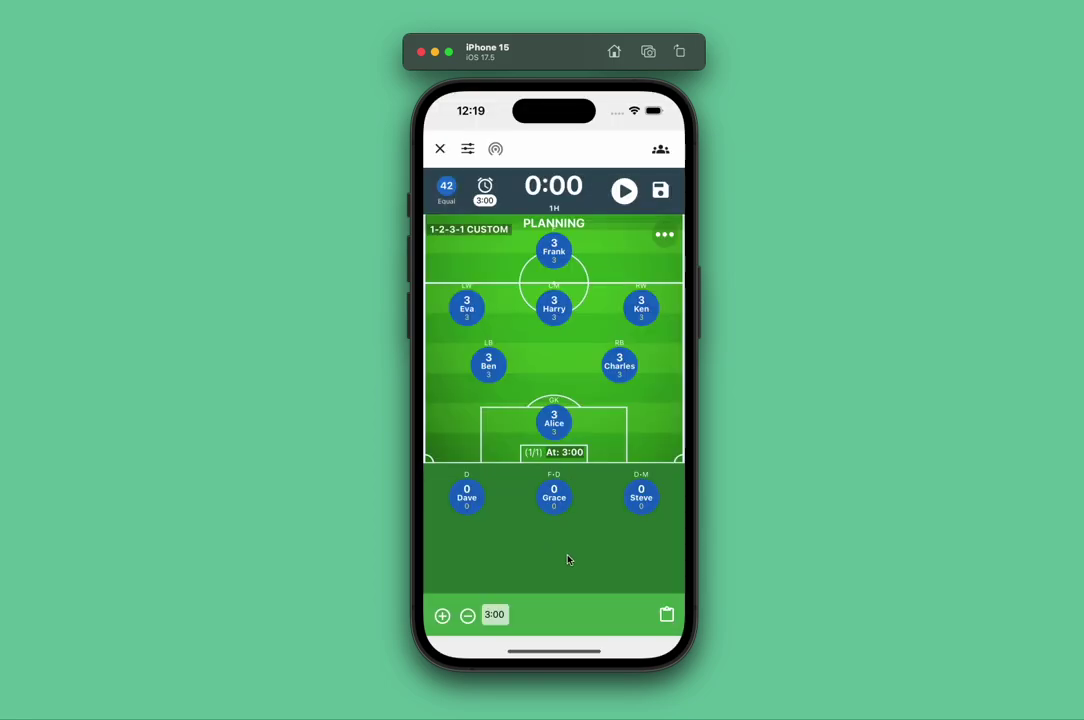
drag(556, 497, 554, 422)
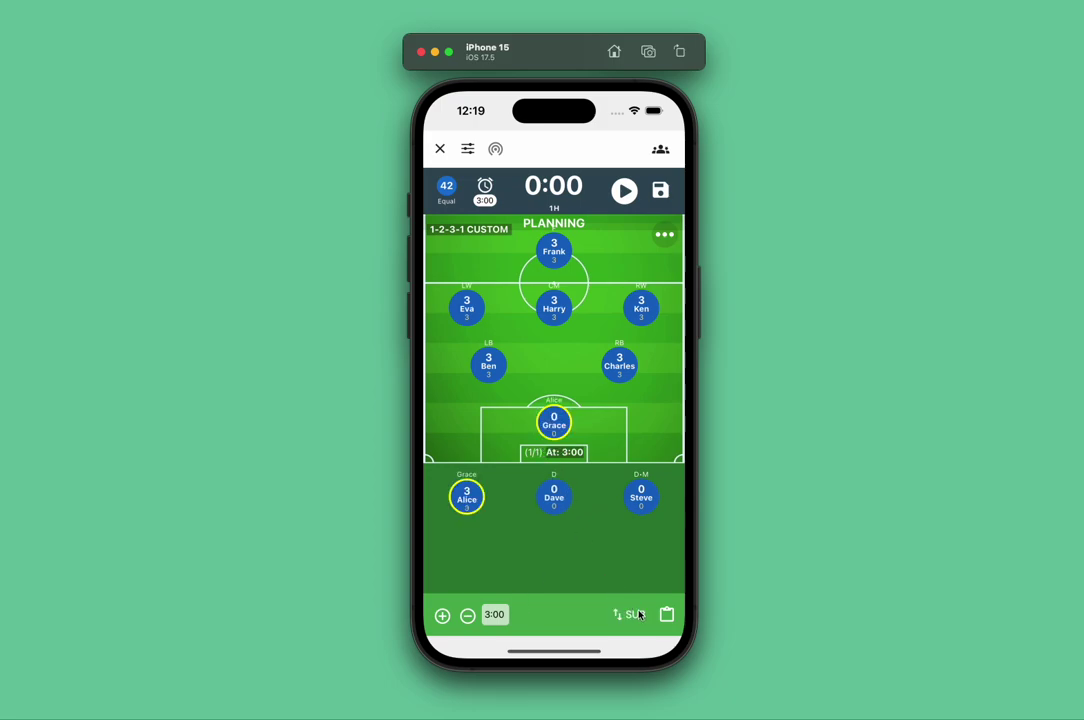
click(662, 617)
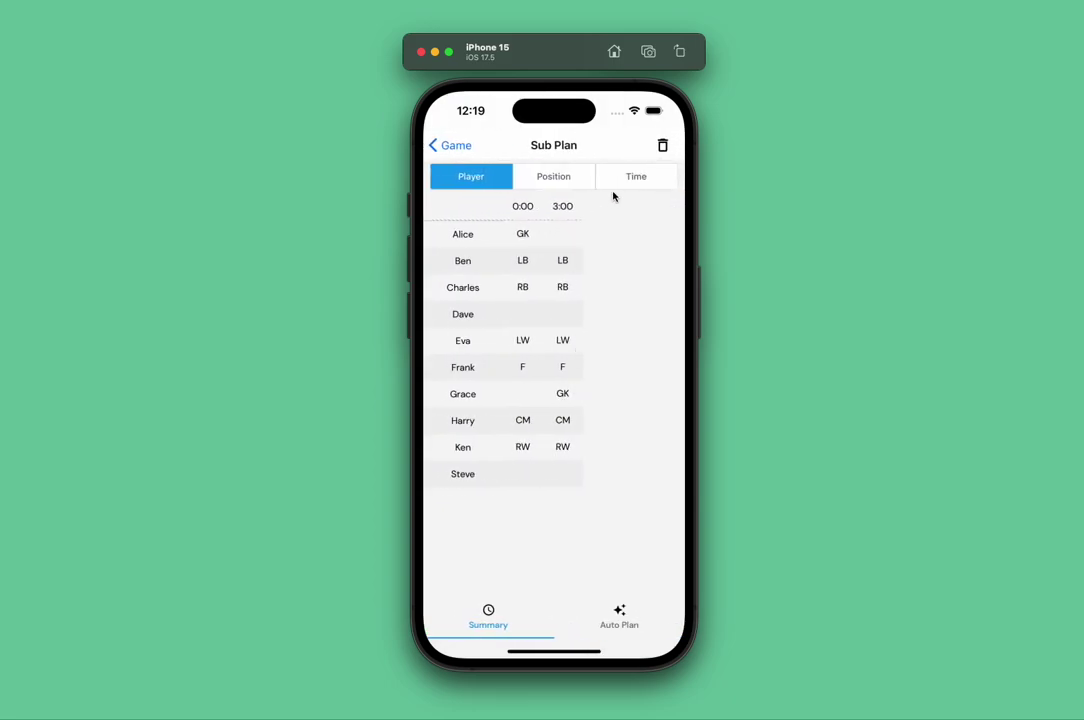
click(453, 147)
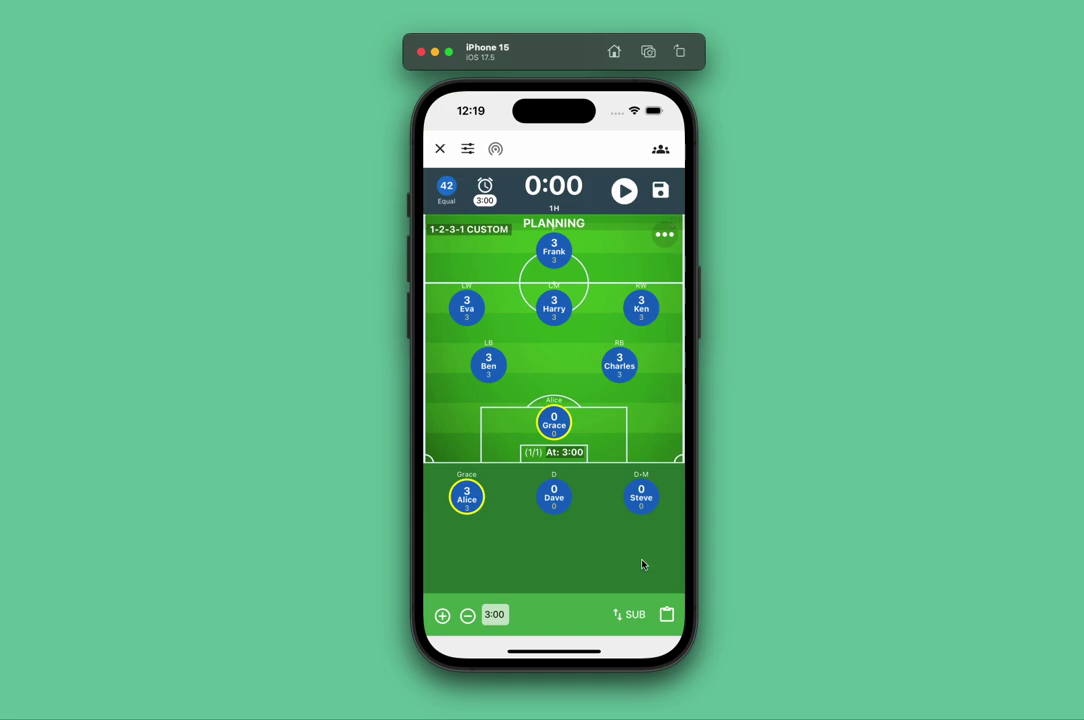
Delete the sub plan and its scheduled substitution
click(666, 617)
click(662, 145)
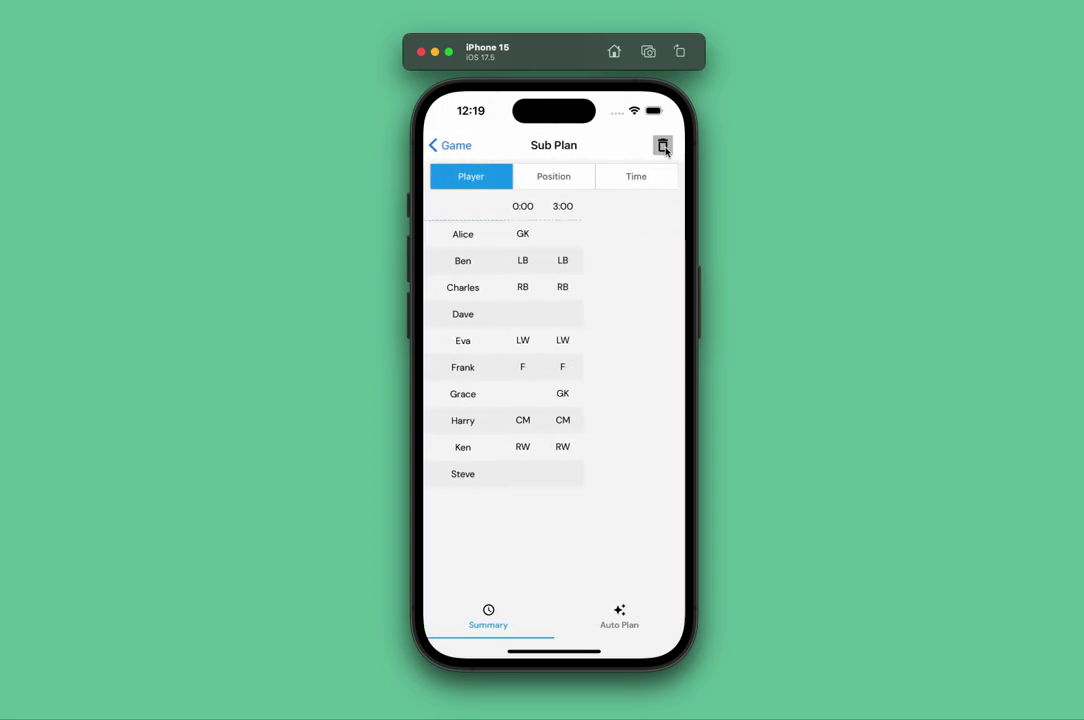
click(525, 414)
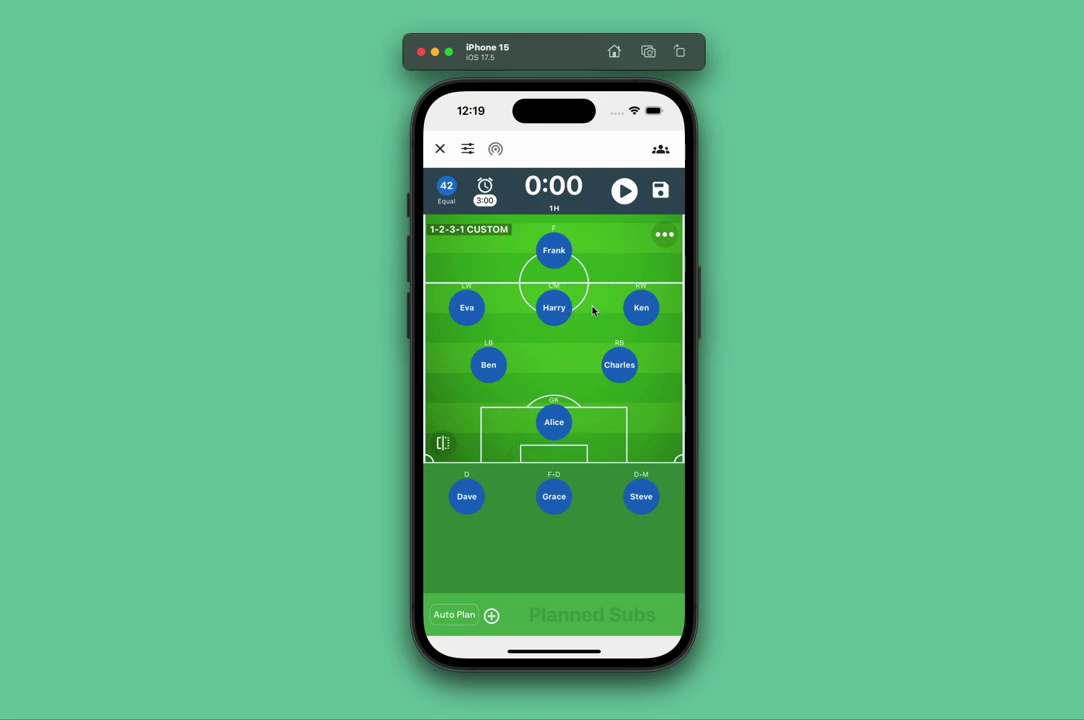
Save the game plan as "Vs. Man City" and close the game to return to the team page
click(660, 190)
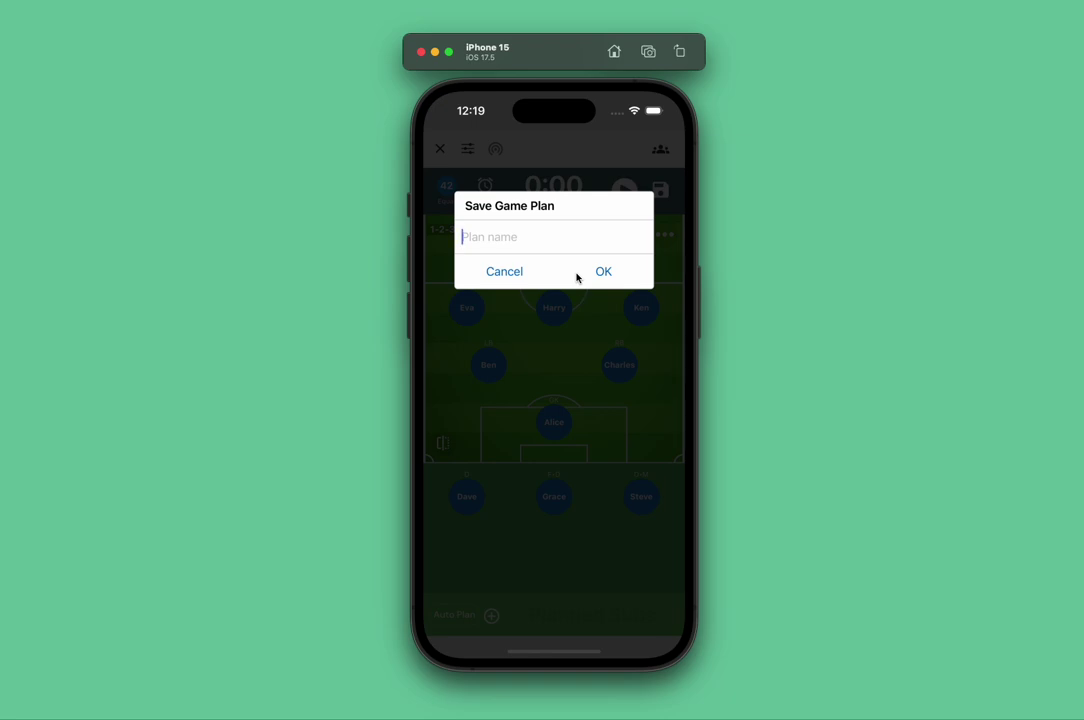
text(Vs. Man City)
click(606, 272)
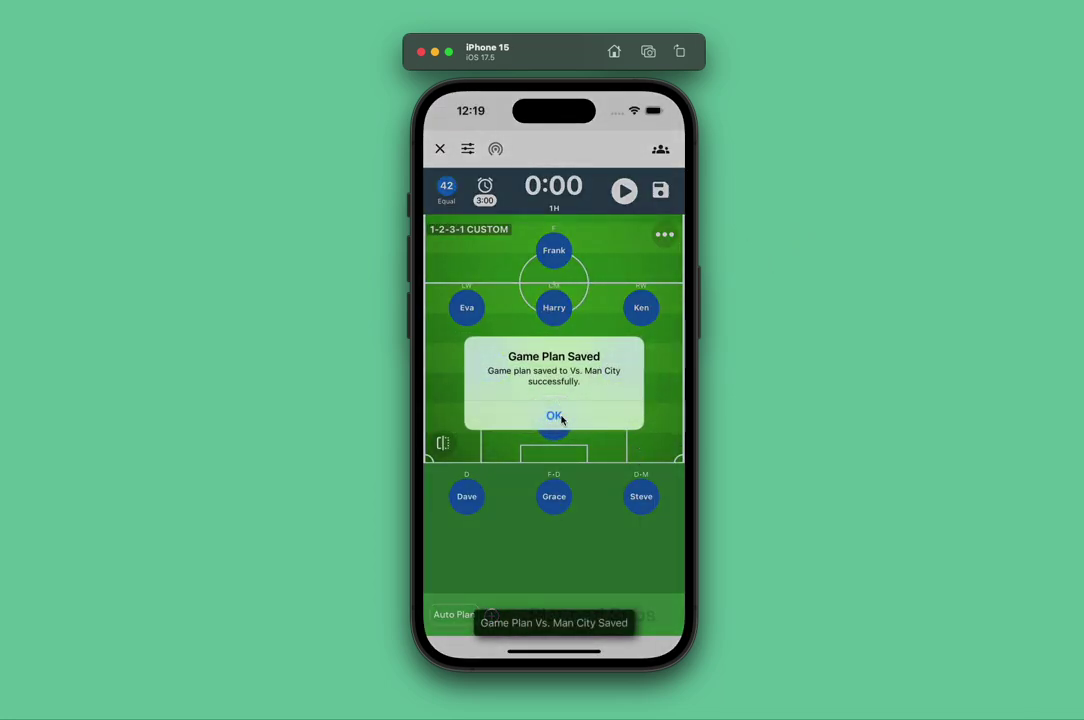
click(555, 416)
click(440, 148)
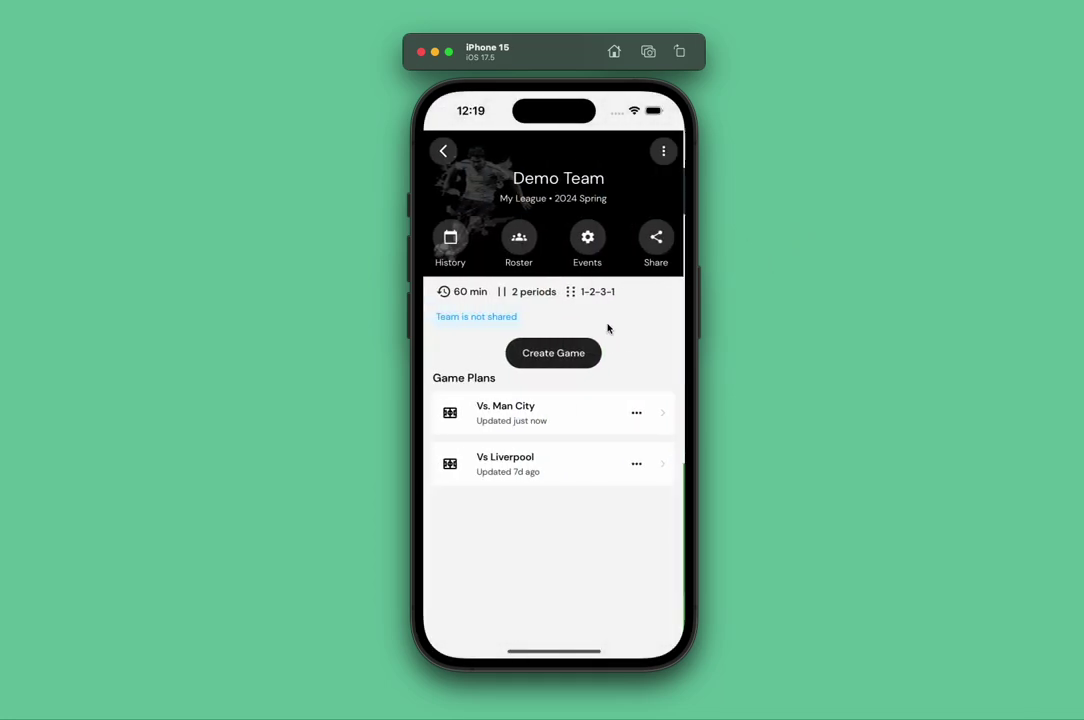
Open the "Vs. Man City" game plan and start the game without saving the plan again
click(509, 411)
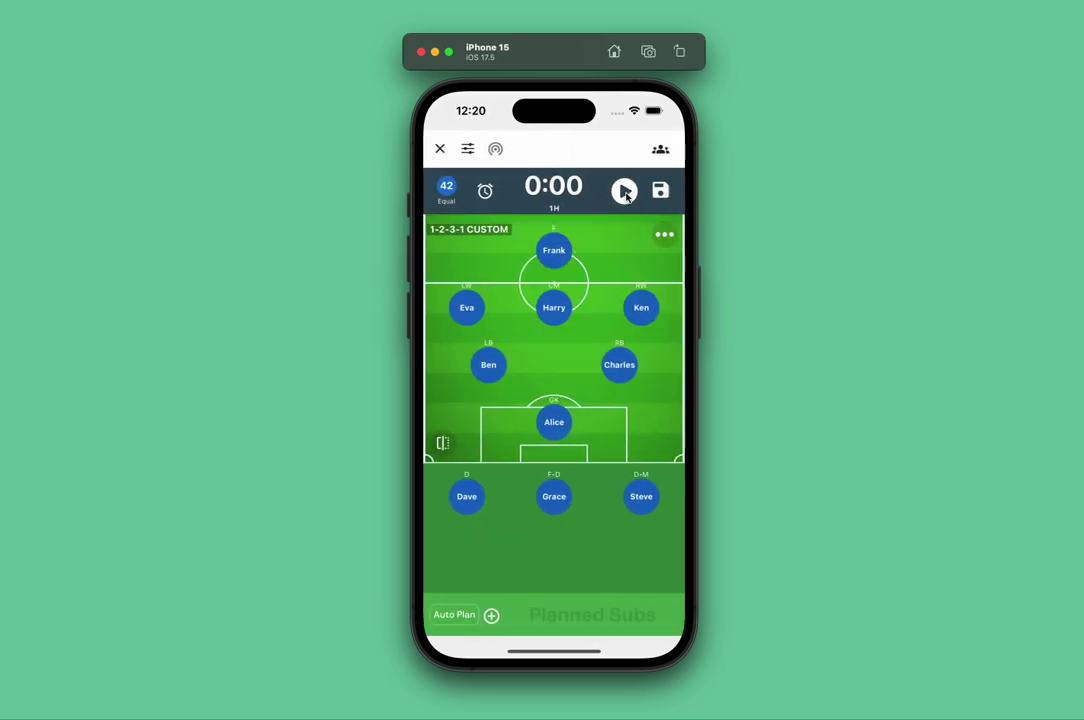
click(625, 192)
click(558, 392)
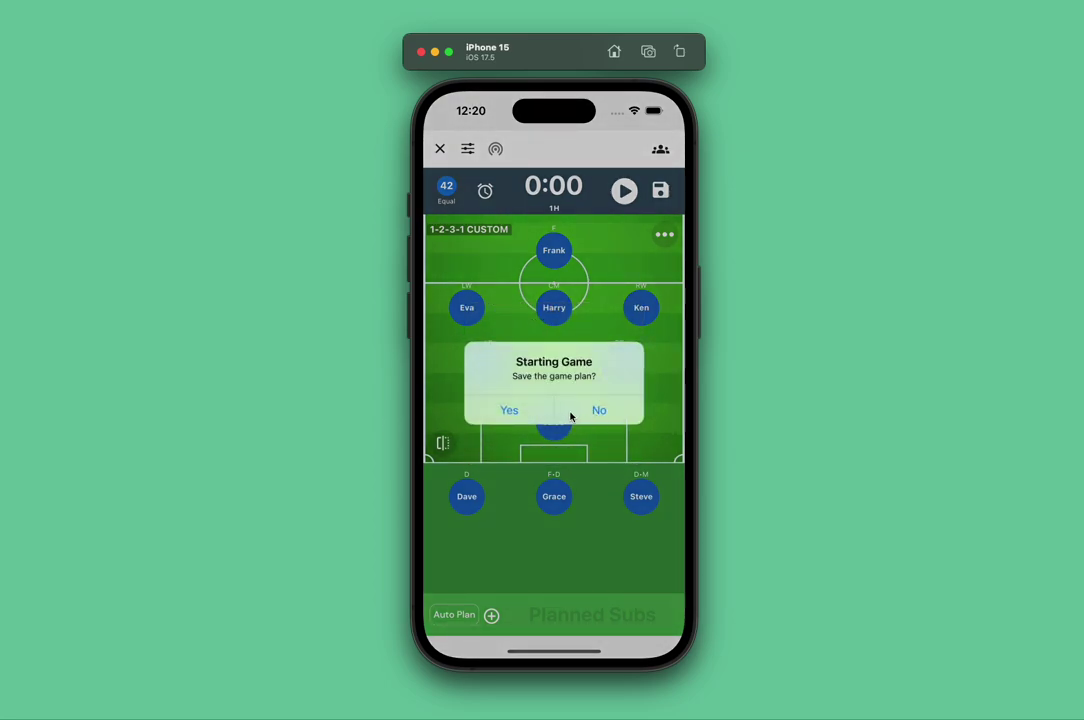
click(598, 410)
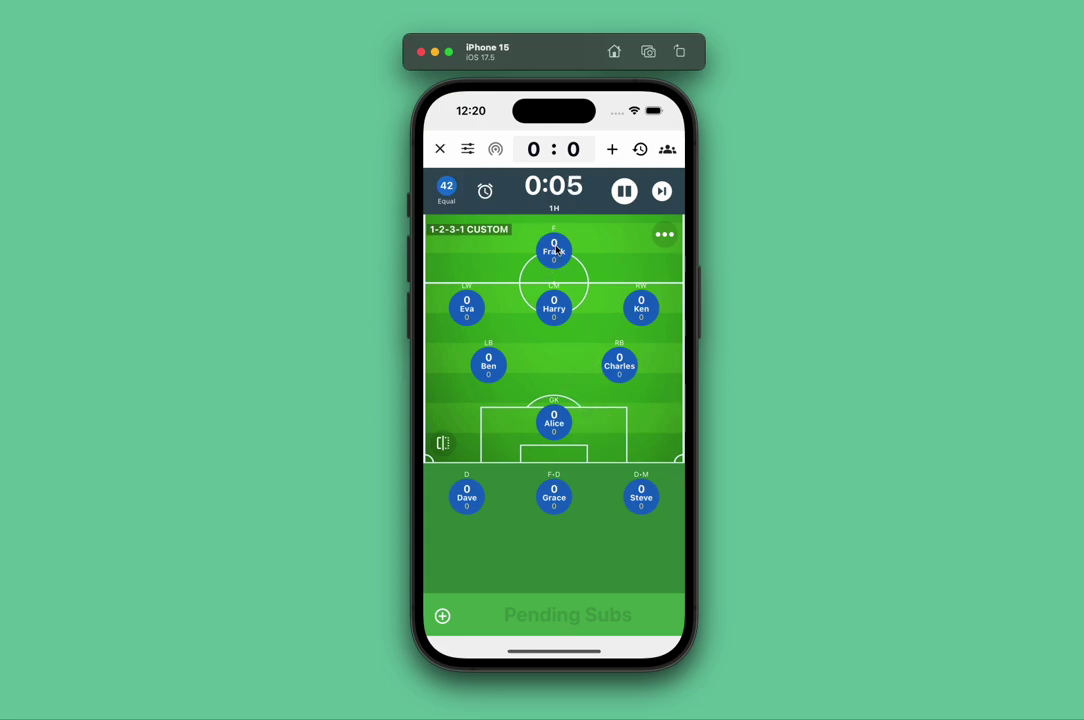
Advance the running game clock by 5 minutes and close the clock adjustment
click(554, 198)
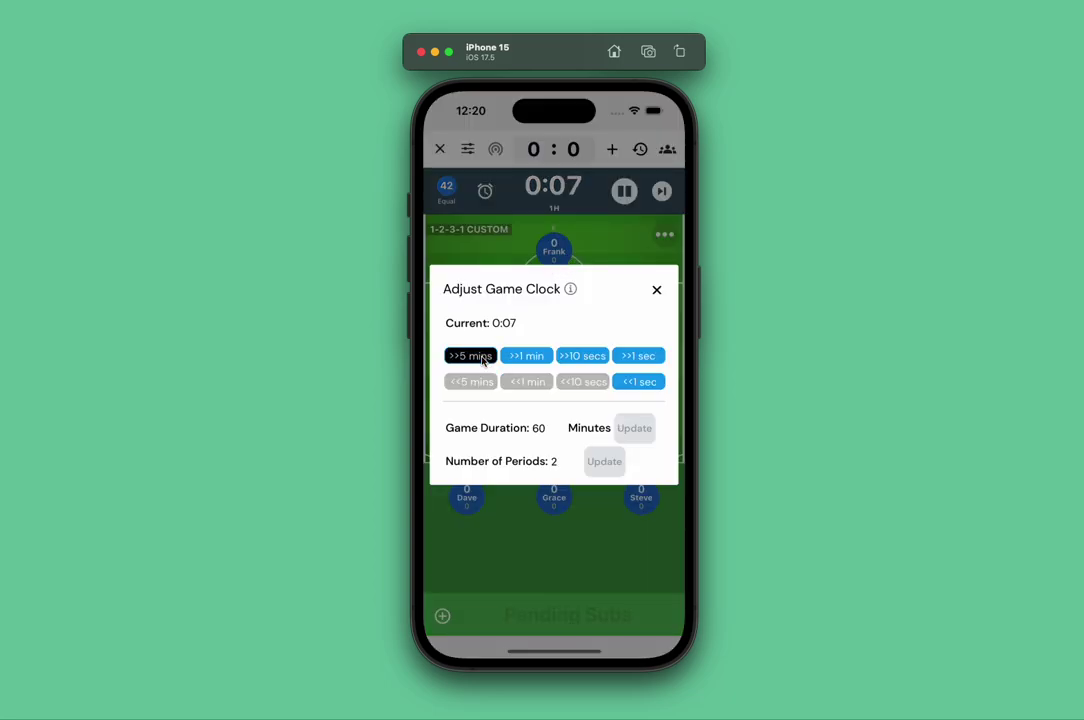
click(483, 358)
click(472, 395)
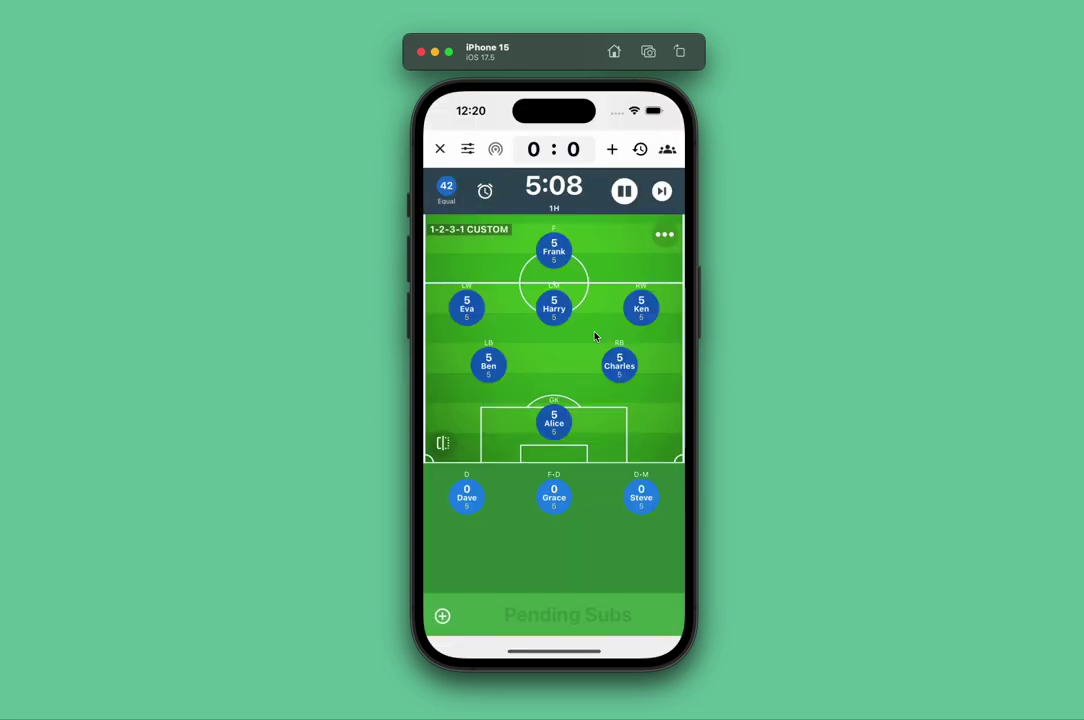
Check the forward's playing-time details, and substitute the forward with the bench player listed for F-D
click(555, 266)
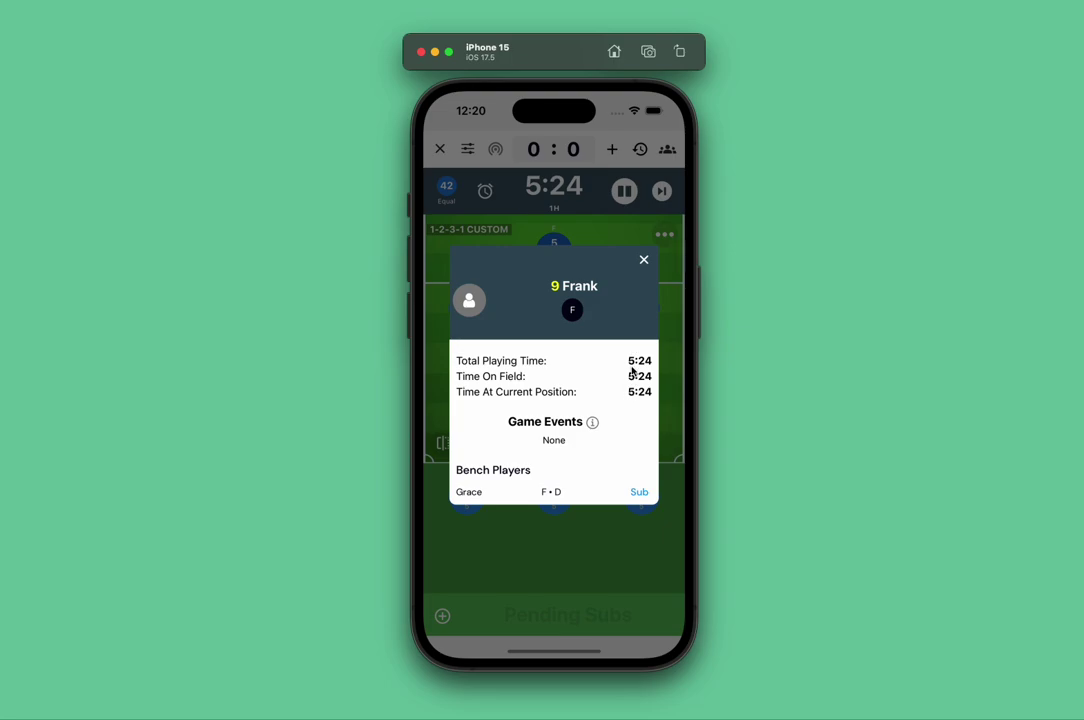
click(643, 261)
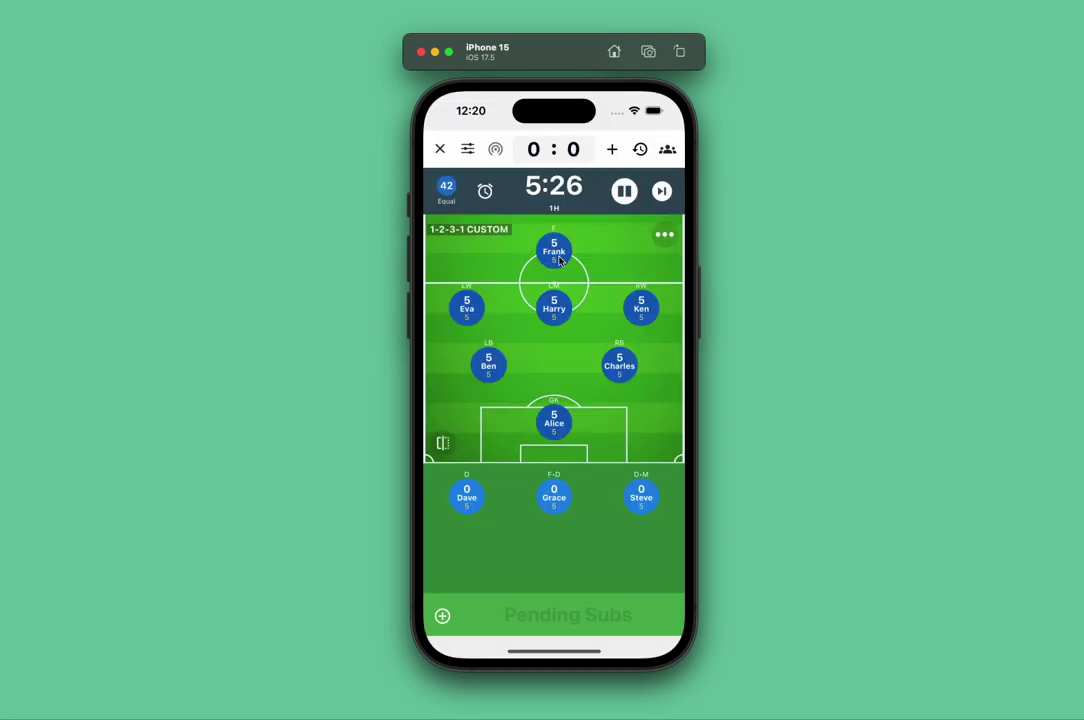
drag(554, 497, 550, 252)
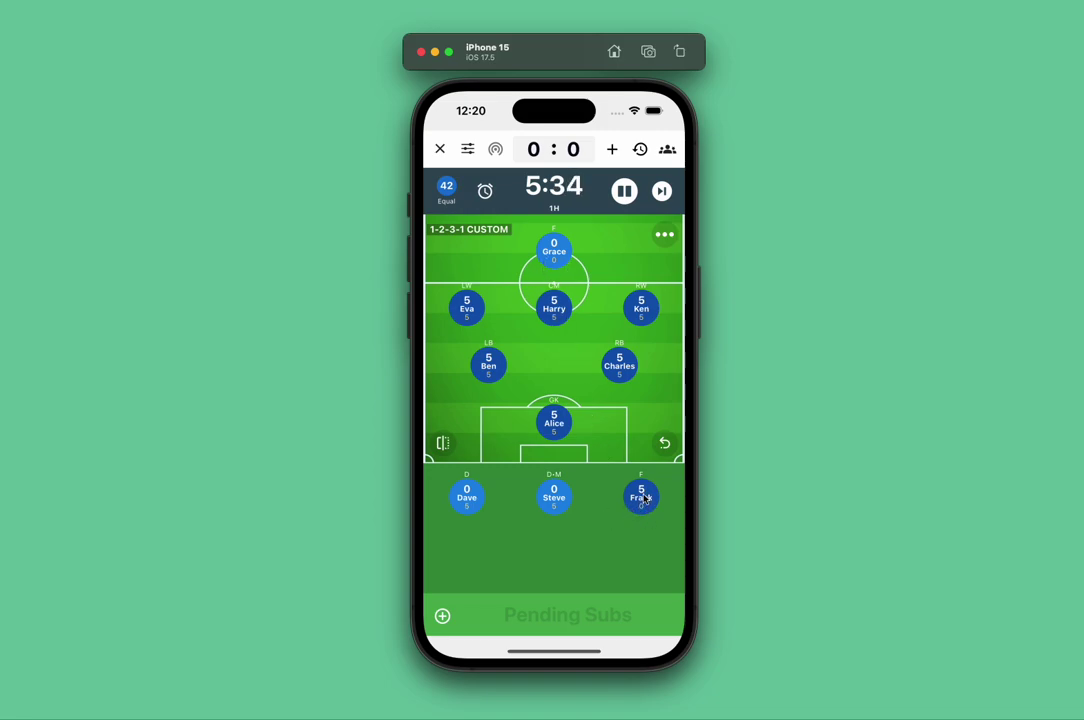
Advance the game clock by another 5 minutes and dismiss the clock adjustment
click(554, 186)
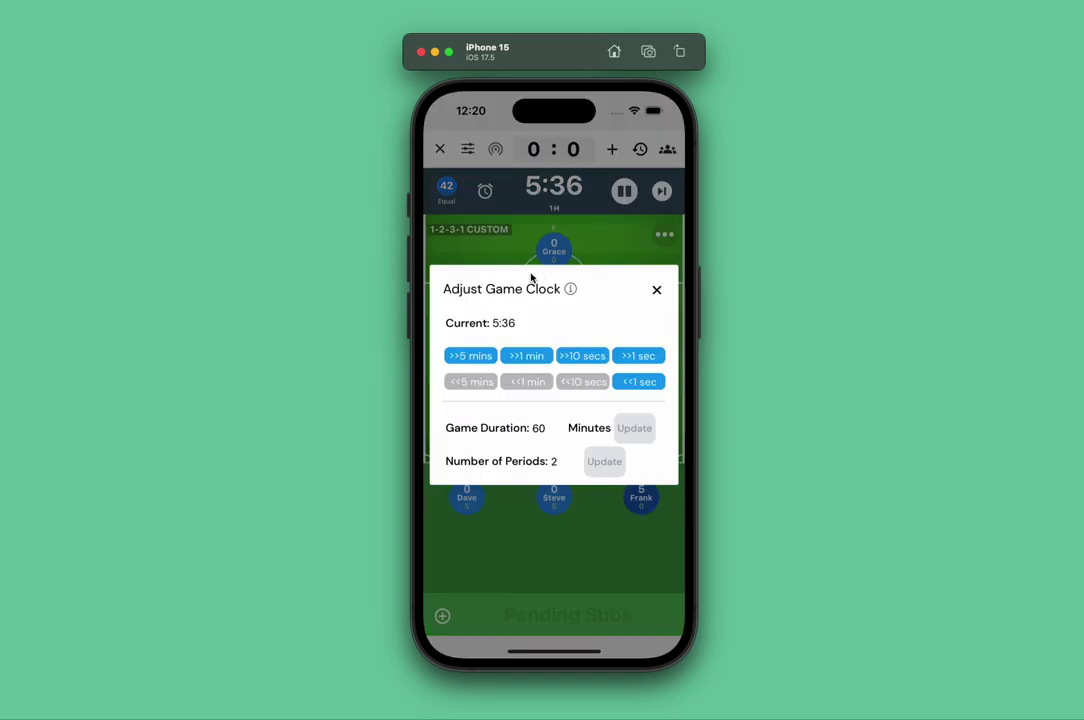
click(480, 357)
click(488, 398)
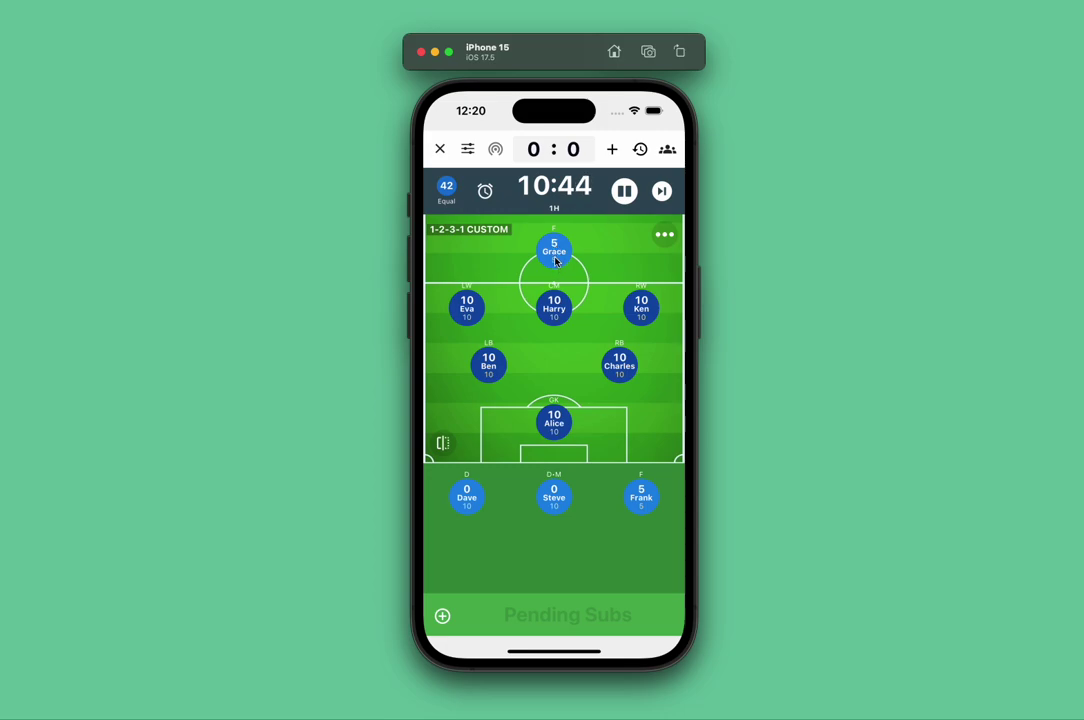
Swap the right winger with the central midfielder, and pause the game after viewing the left winger's details
drag(641, 308, 554, 308)
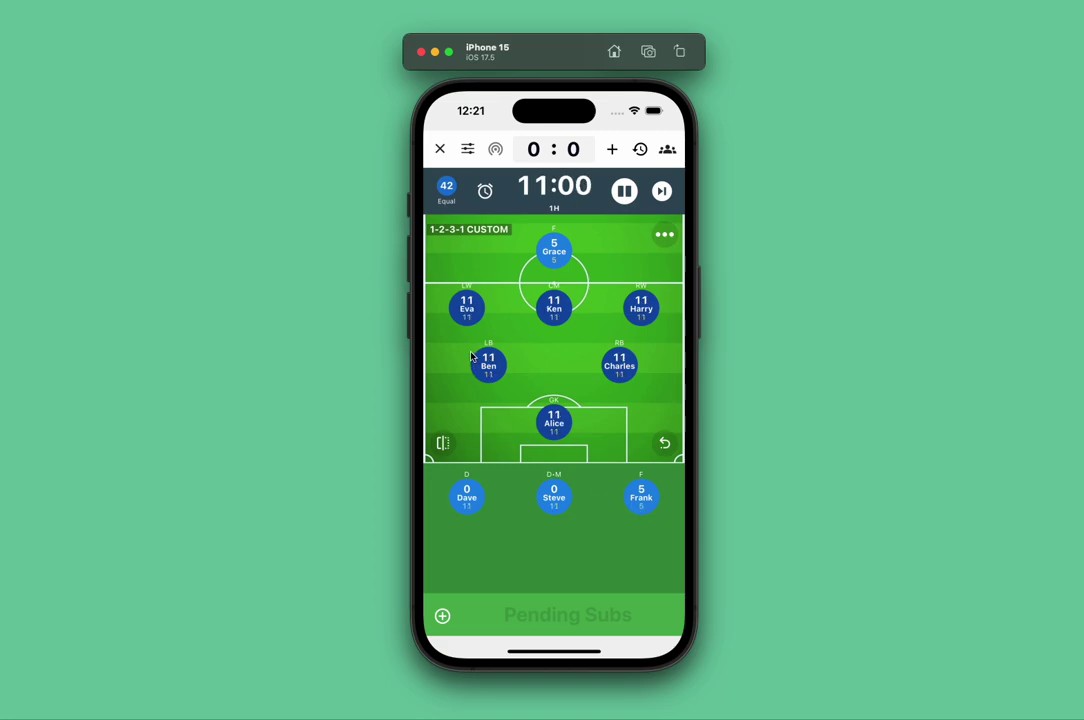
click(476, 295)
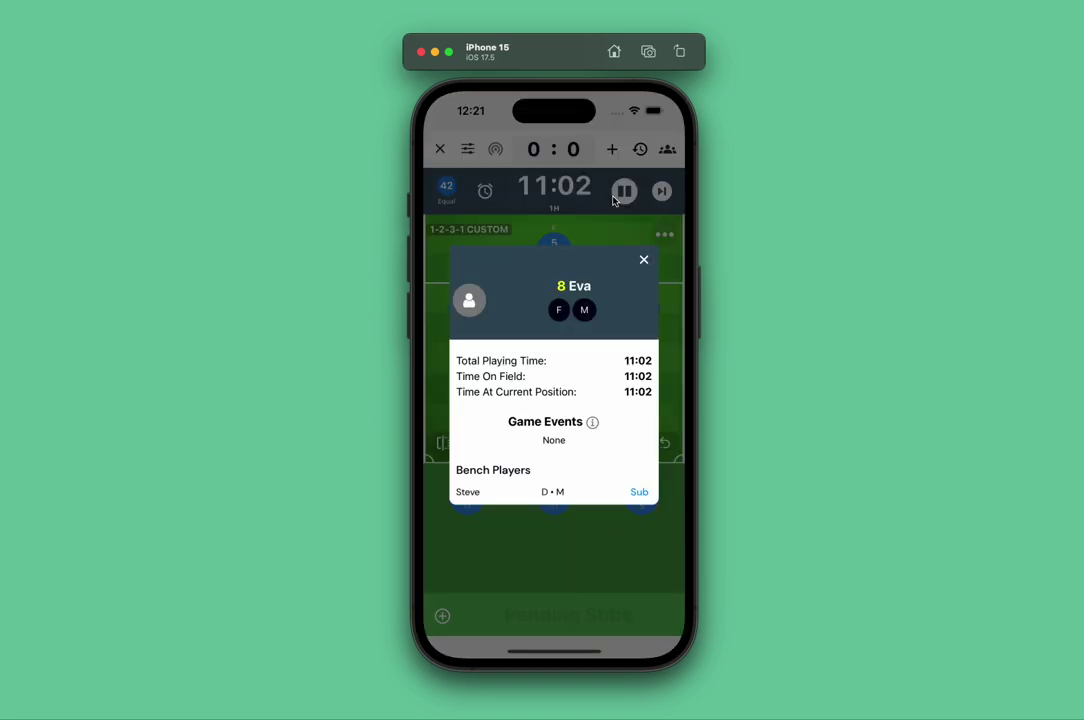
click(644, 257)
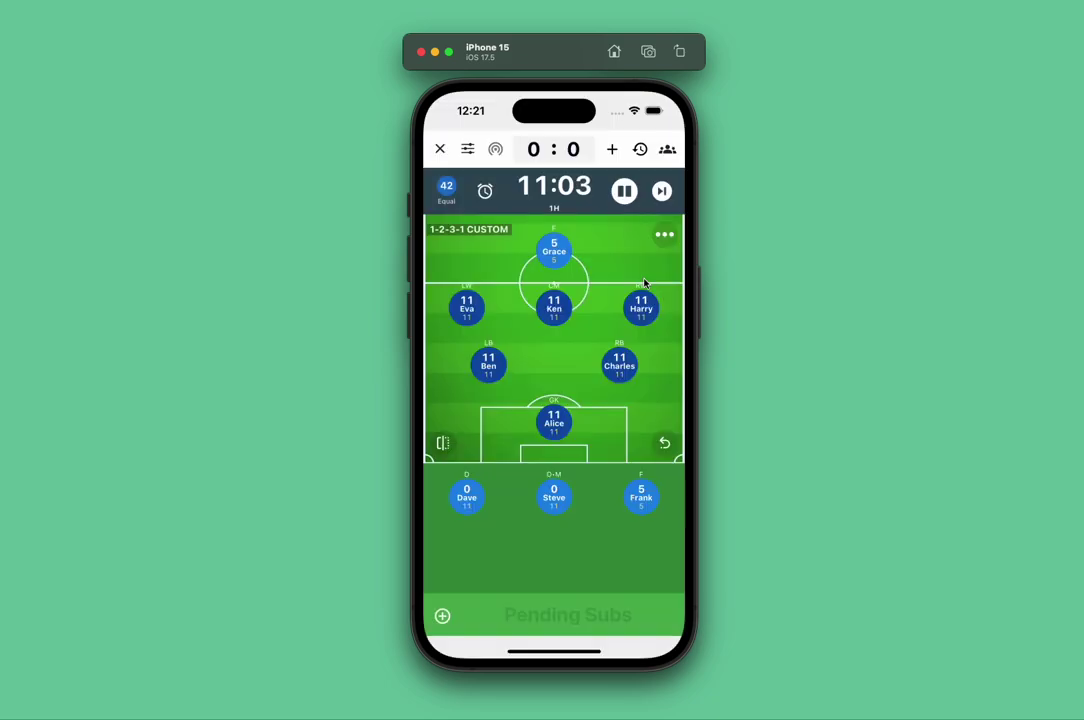
click(624, 190)
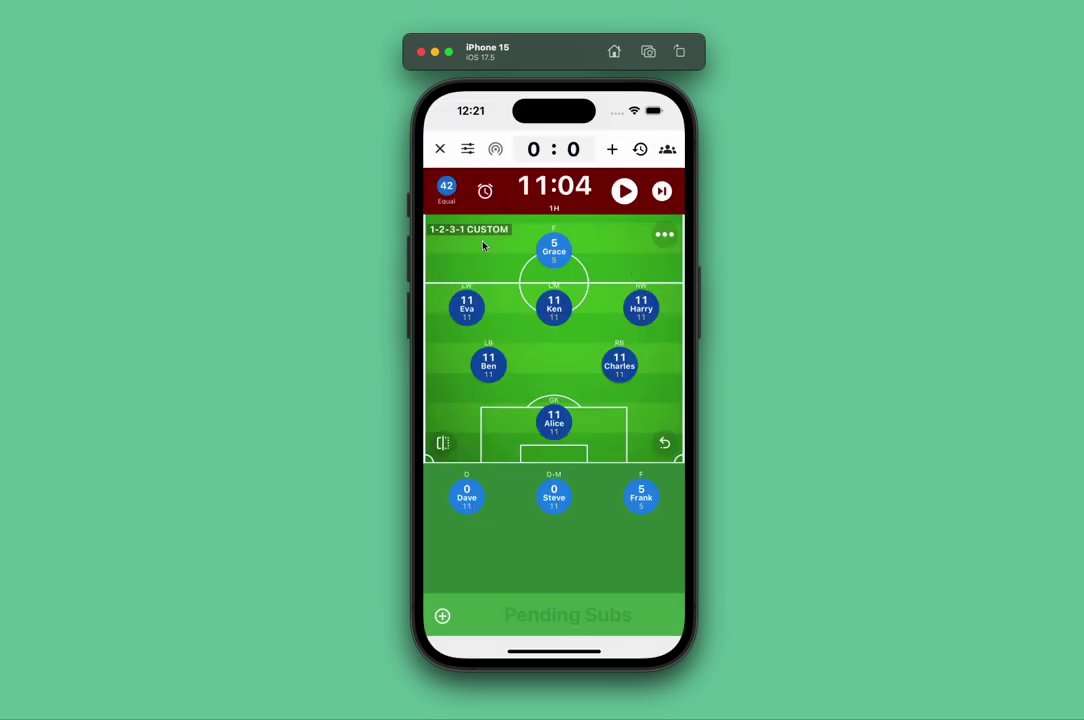
Review the game options, including the Auto End Periods explanation, and check the live game session settings
click(467, 148)
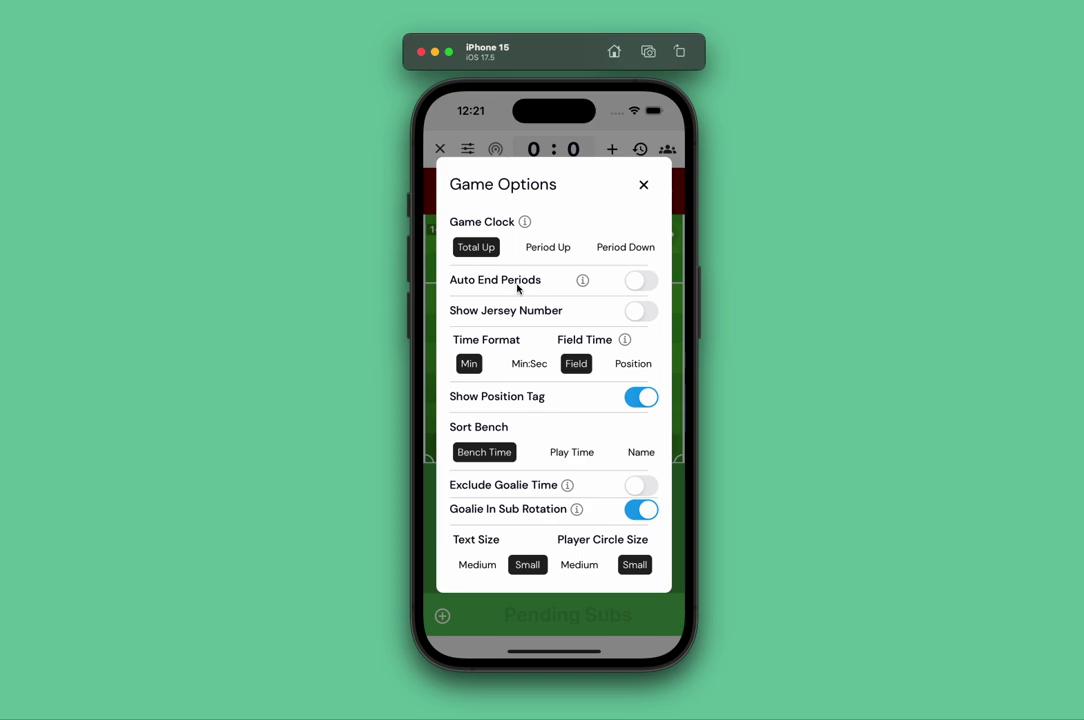
click(583, 282)
click(571, 612)
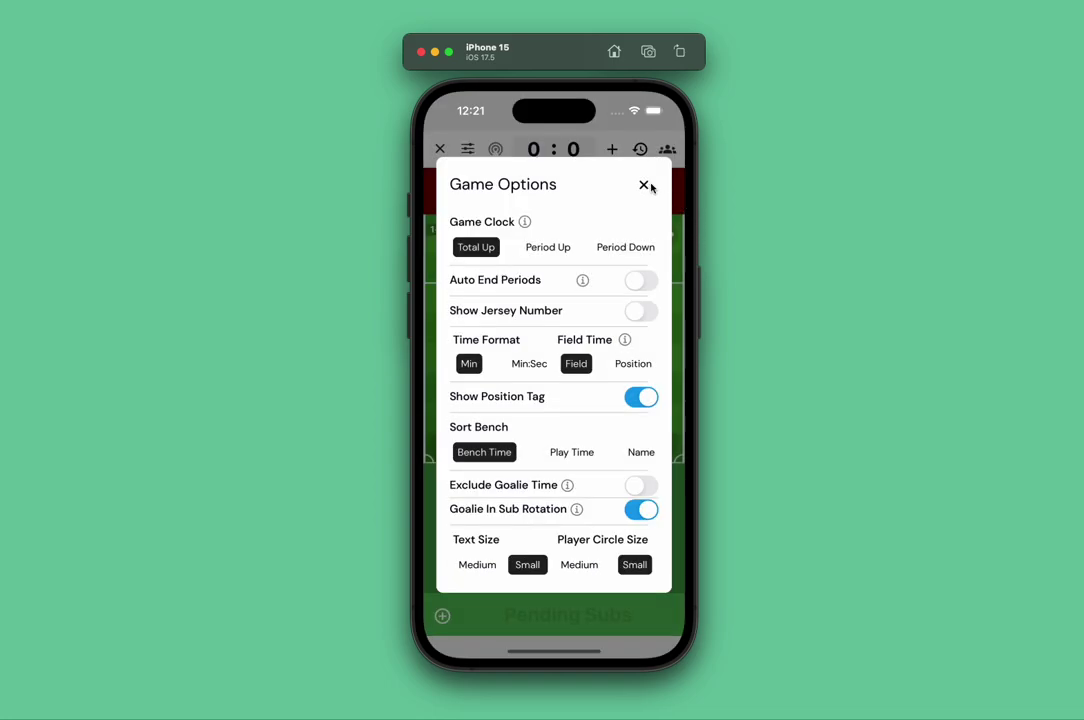
click(645, 185)
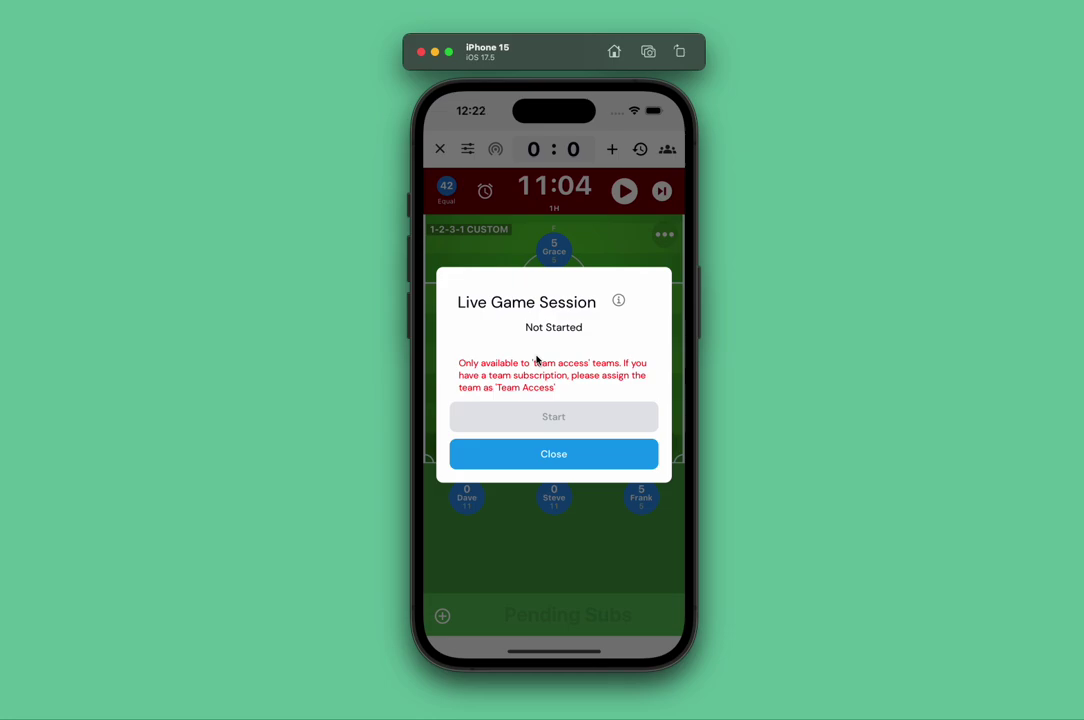
click(550, 462)
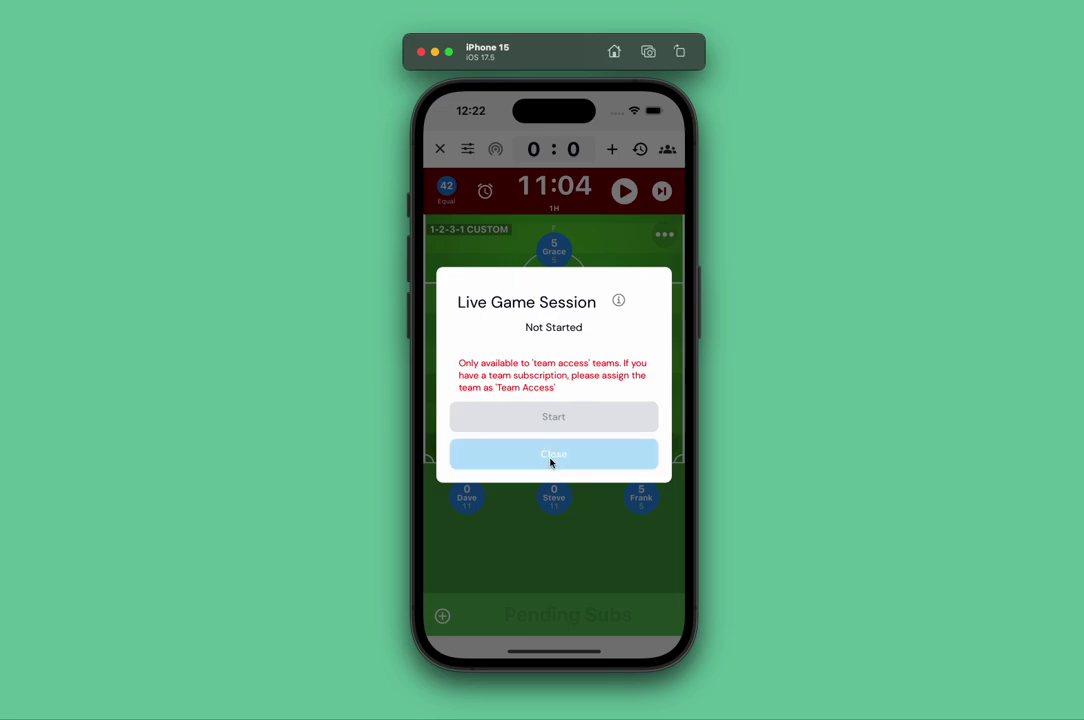
Record a goal at 1H 11:04 by the left winger with the left back's assist, plus an opponent goal at the same time
click(542, 160)
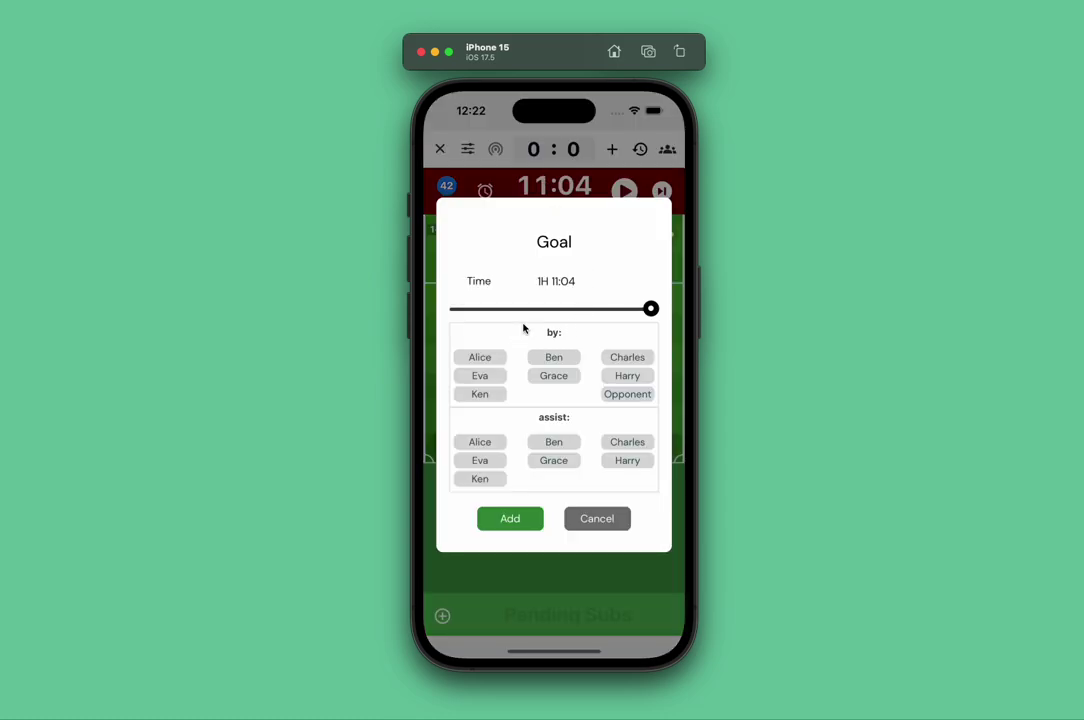
click(479, 376)
click(555, 442)
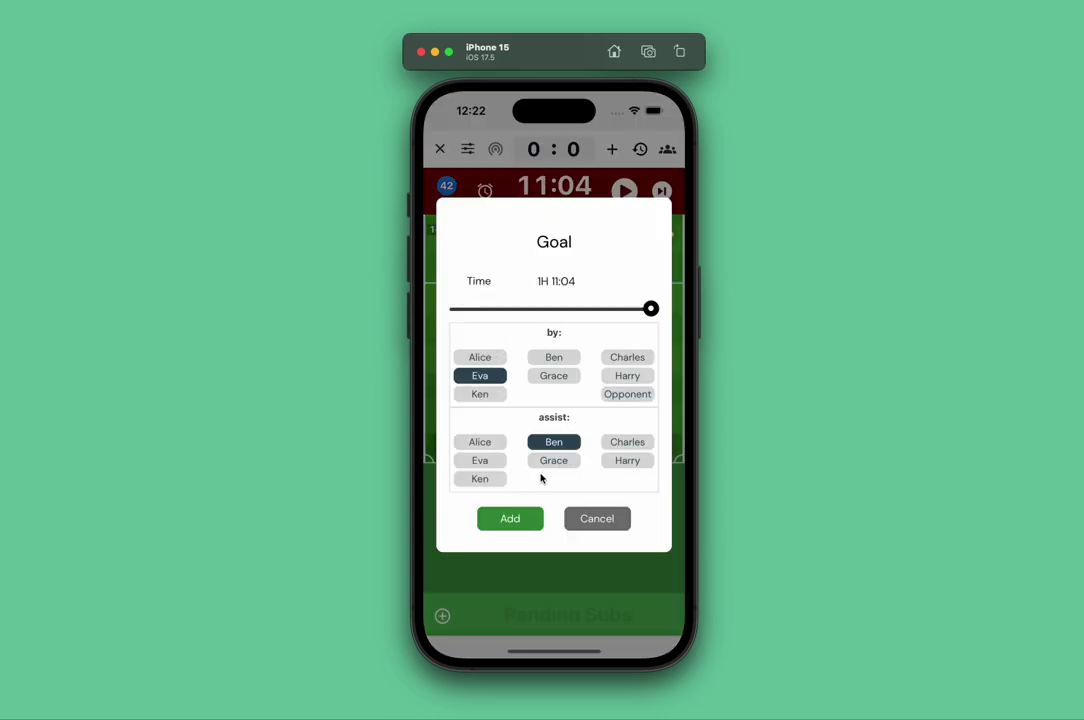
click(521, 516)
click(573, 149)
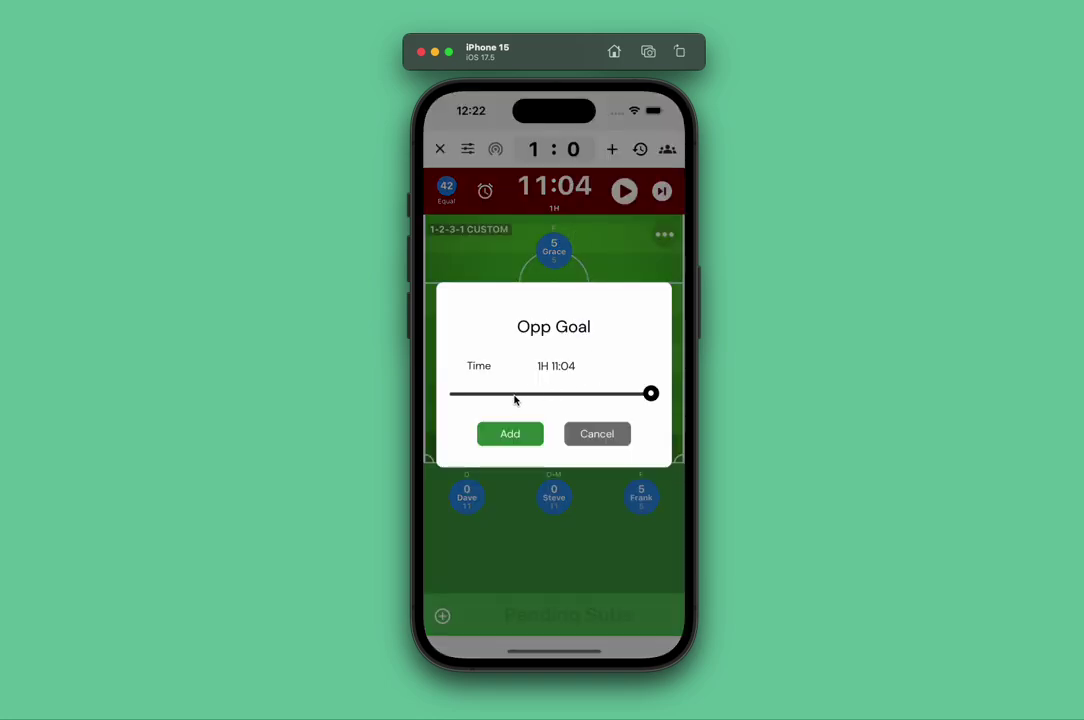
click(509, 435)
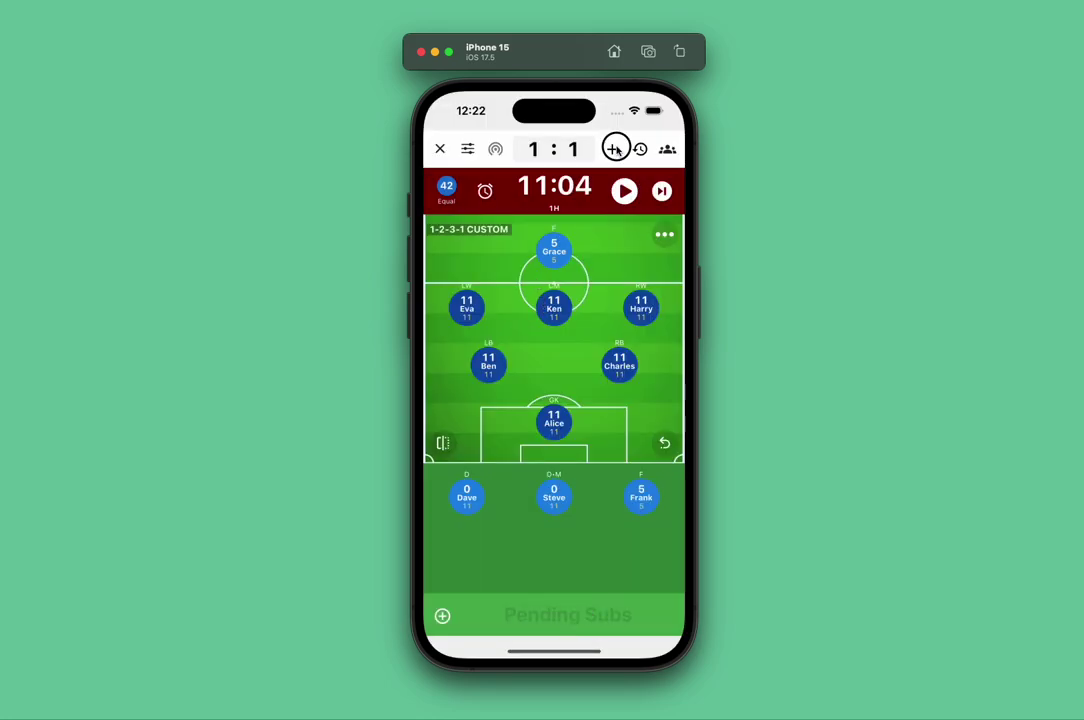
Review the event types that can be added and the playing times and events in the game activities
click(614, 148)
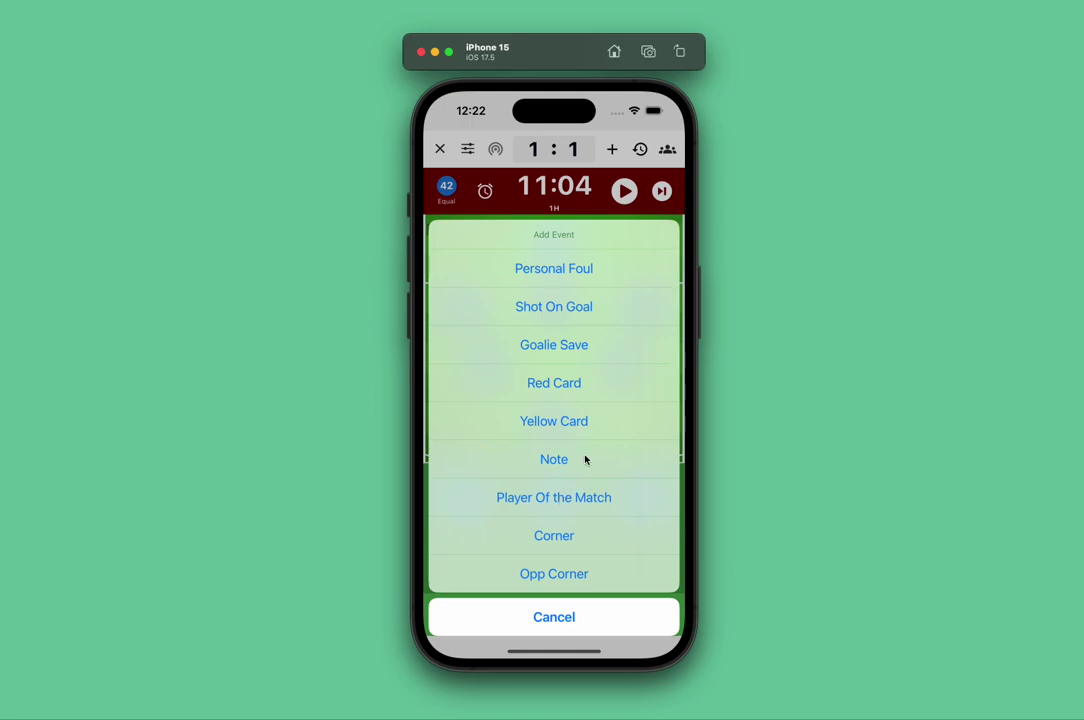
click(590, 618)
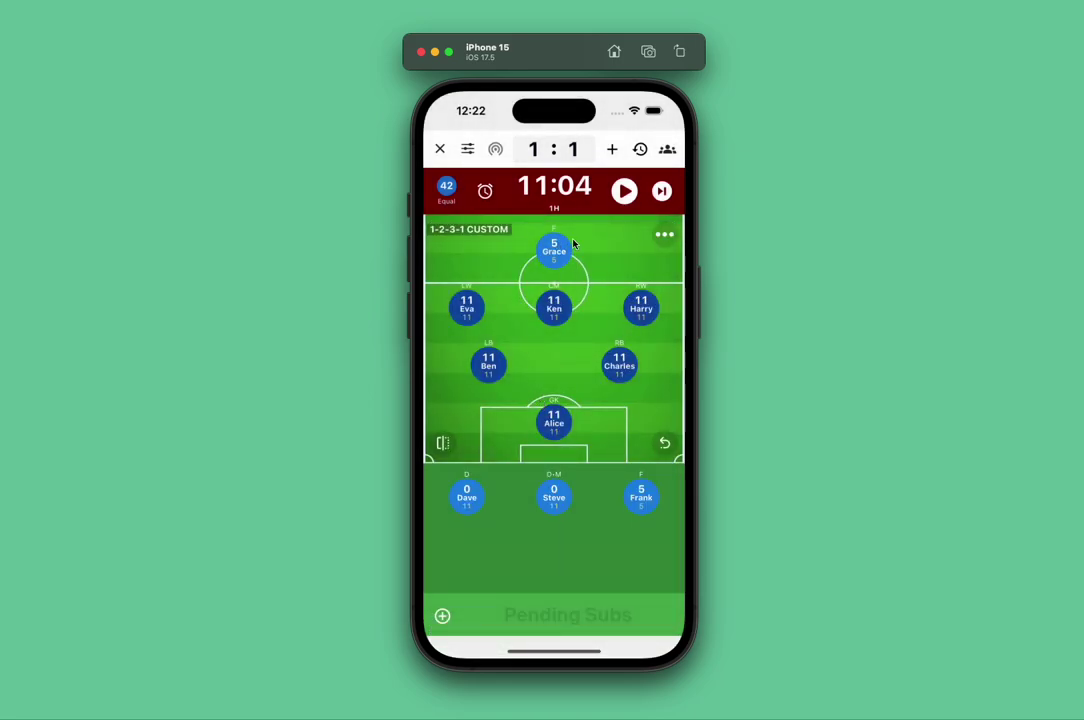
click(640, 150)
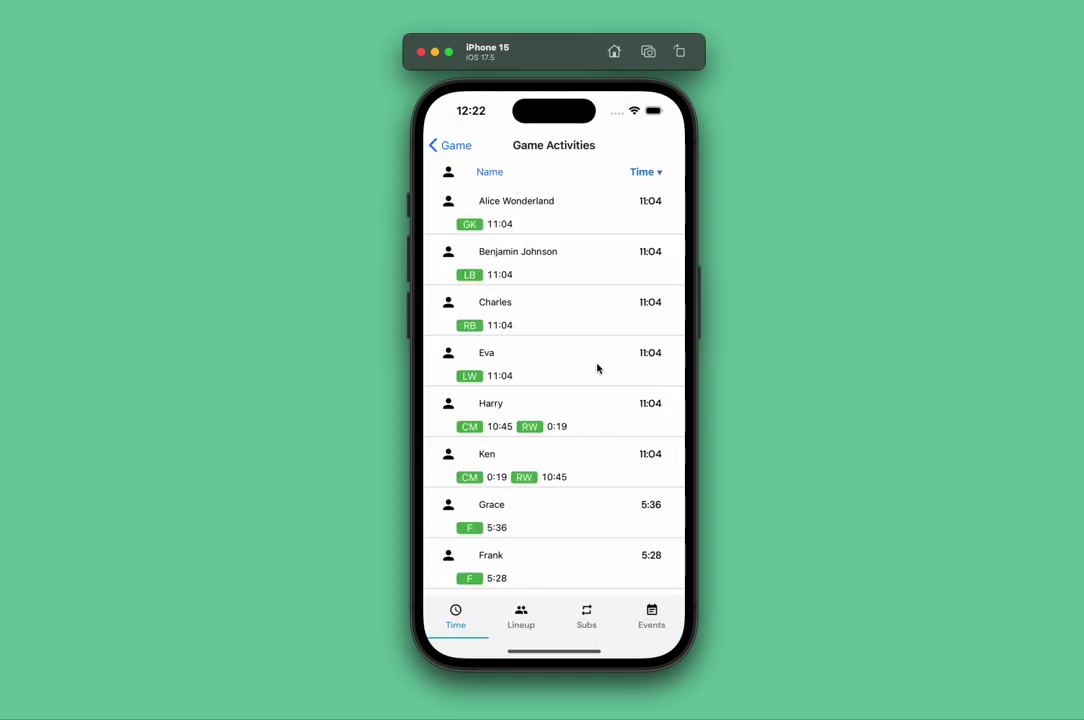
click(639, 622)
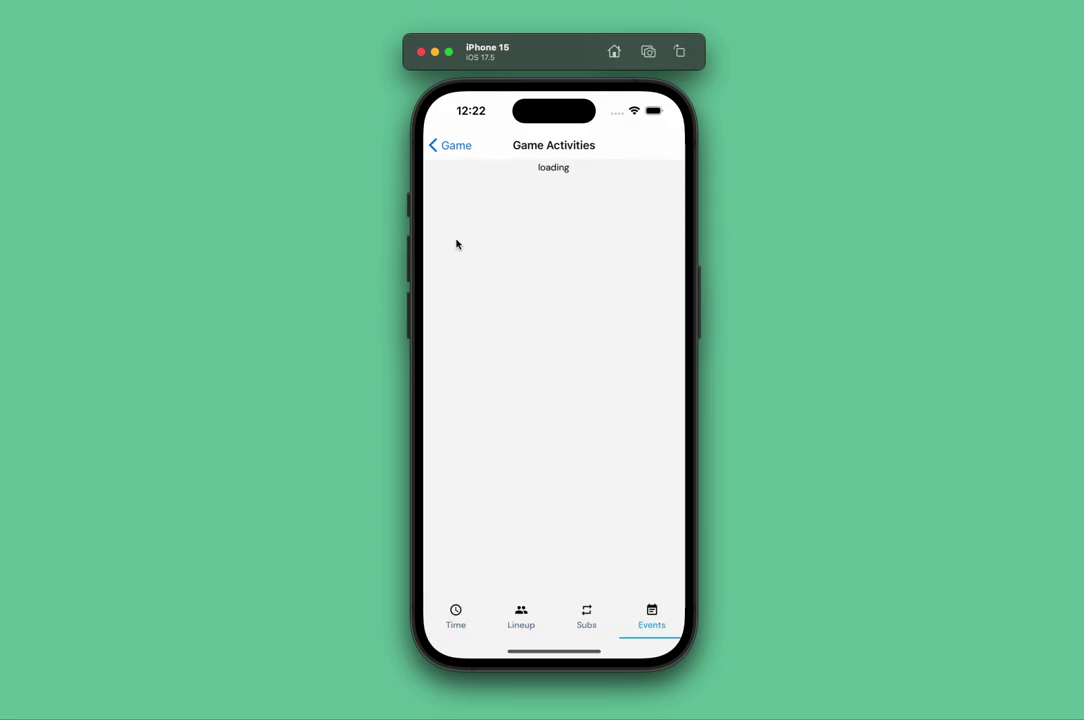
click(450, 148)
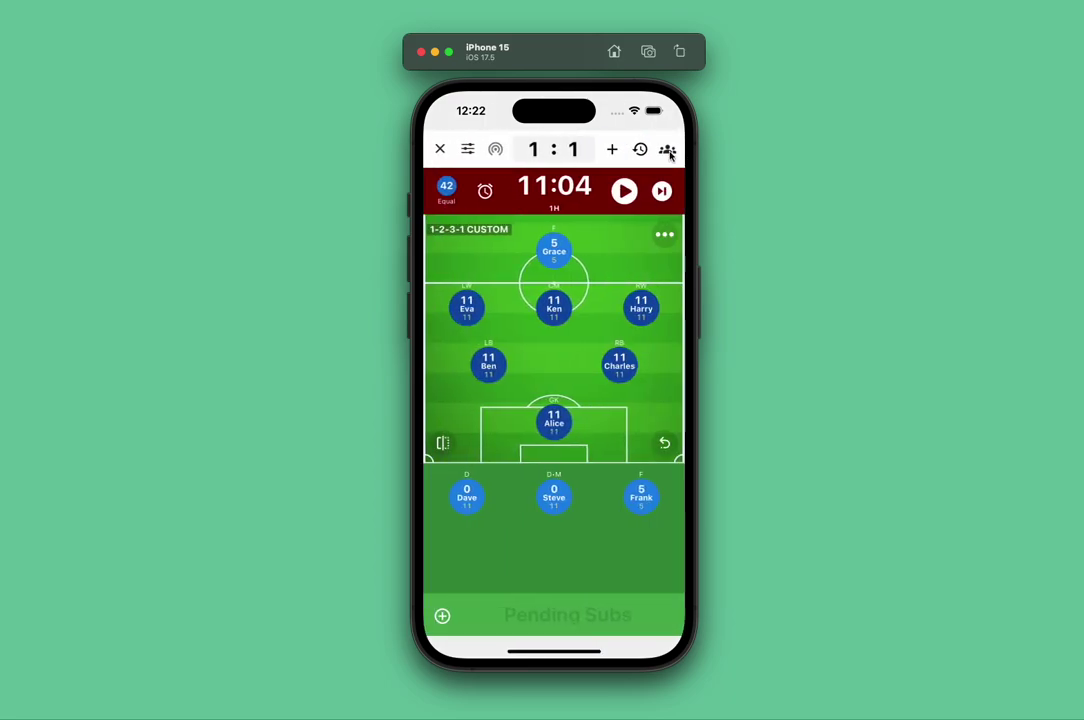
Update the attendance by adding the unavailable player to the bench and marking the D-M bench player as leaving the game
click(667, 150)
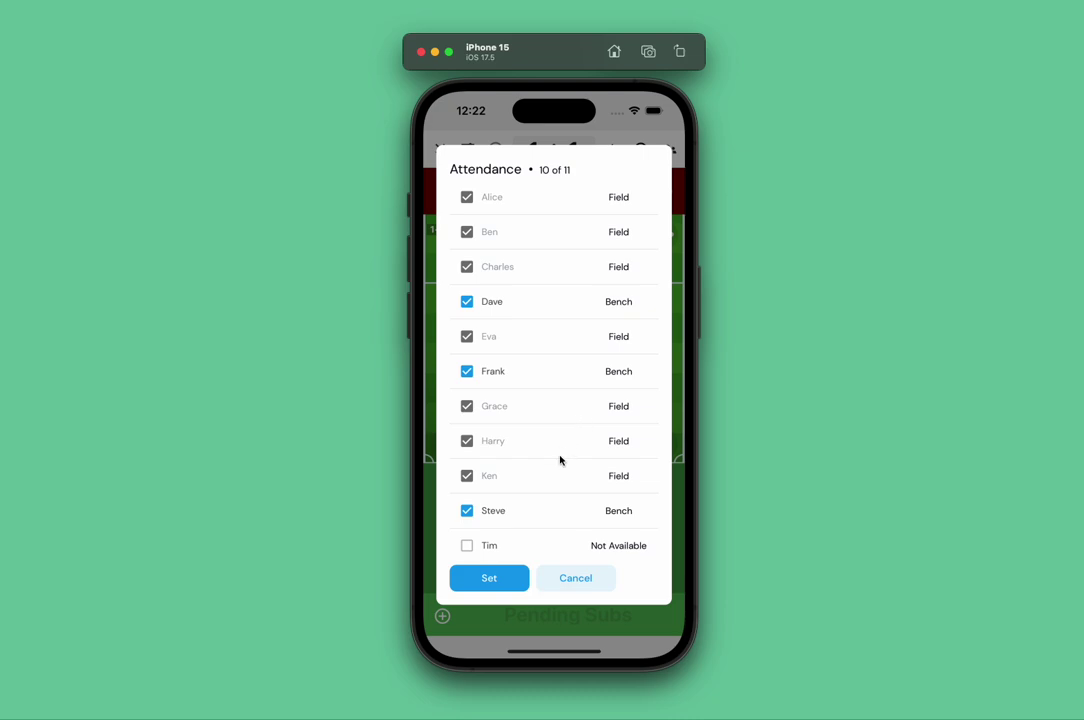
click(466, 546)
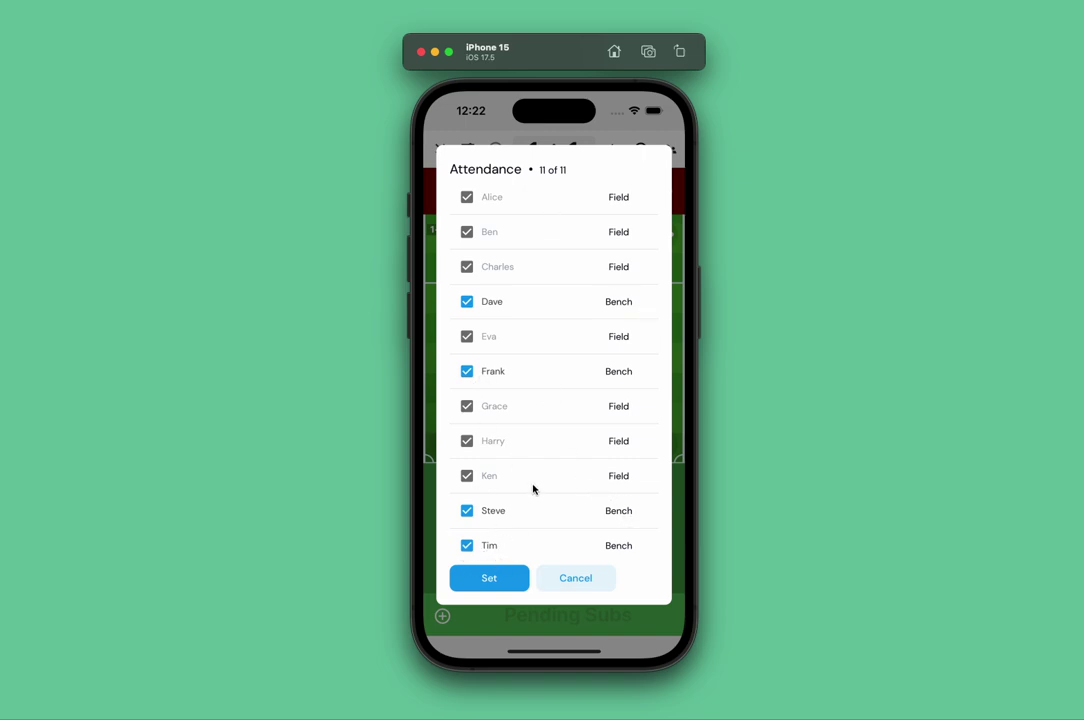
click(467, 511)
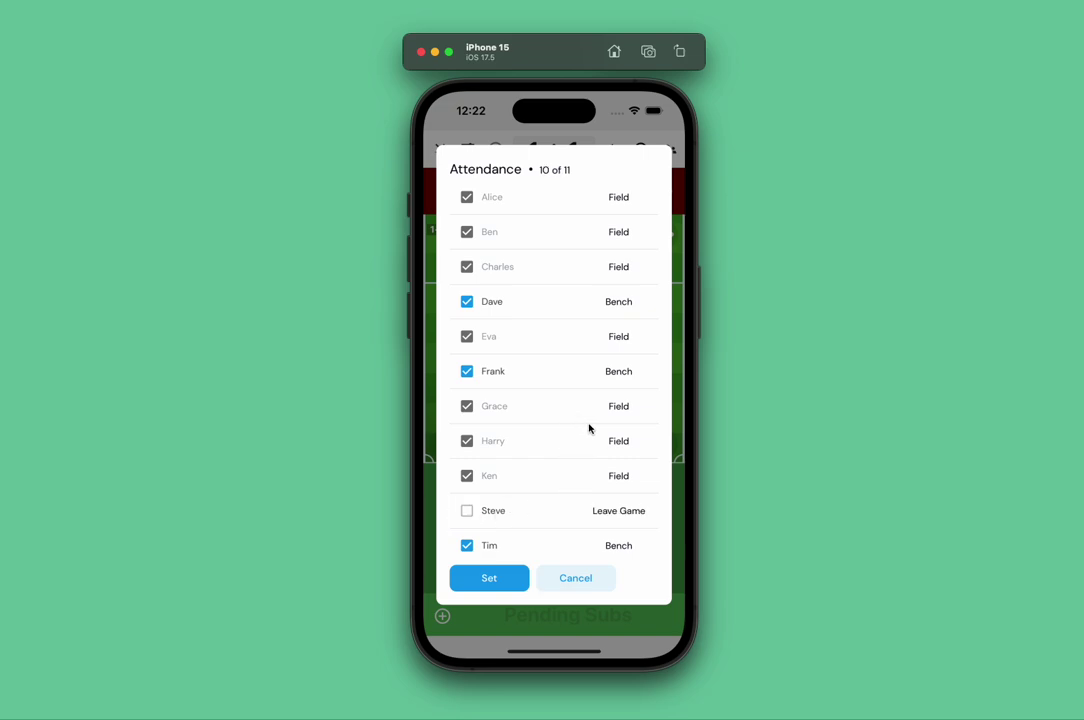
click(502, 586)
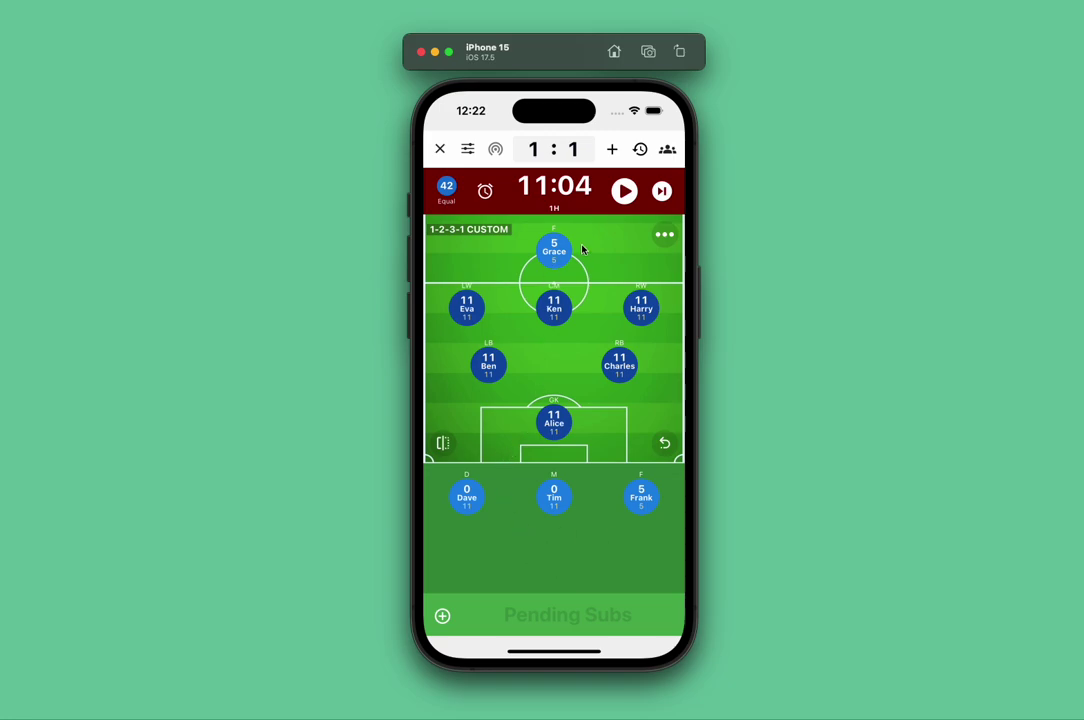
Create a repeating reminder with an interval of 3 minutes 0 seconds
click(485, 192)
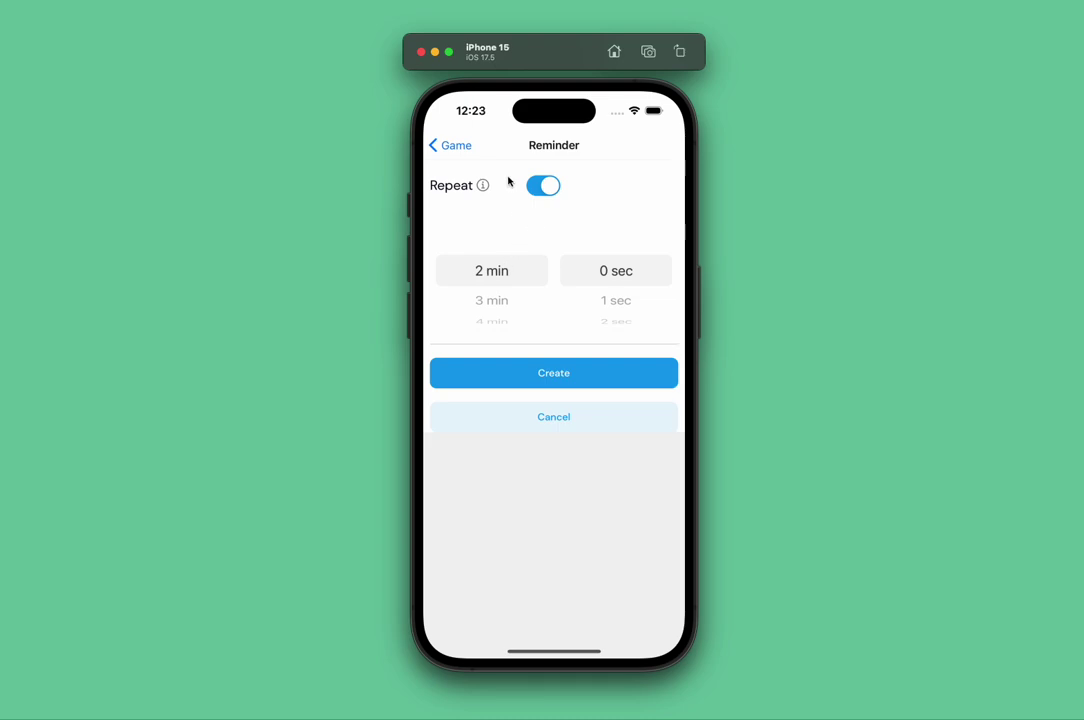
drag(498, 302, 498, 270)
click(552, 372)
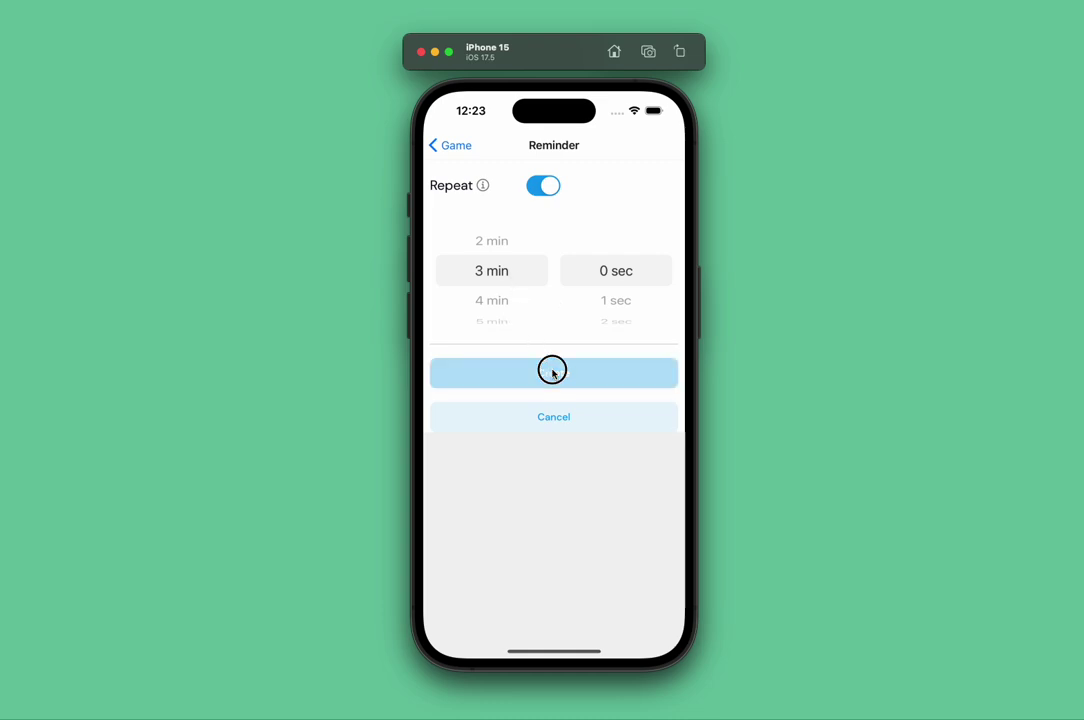
click(552, 410)
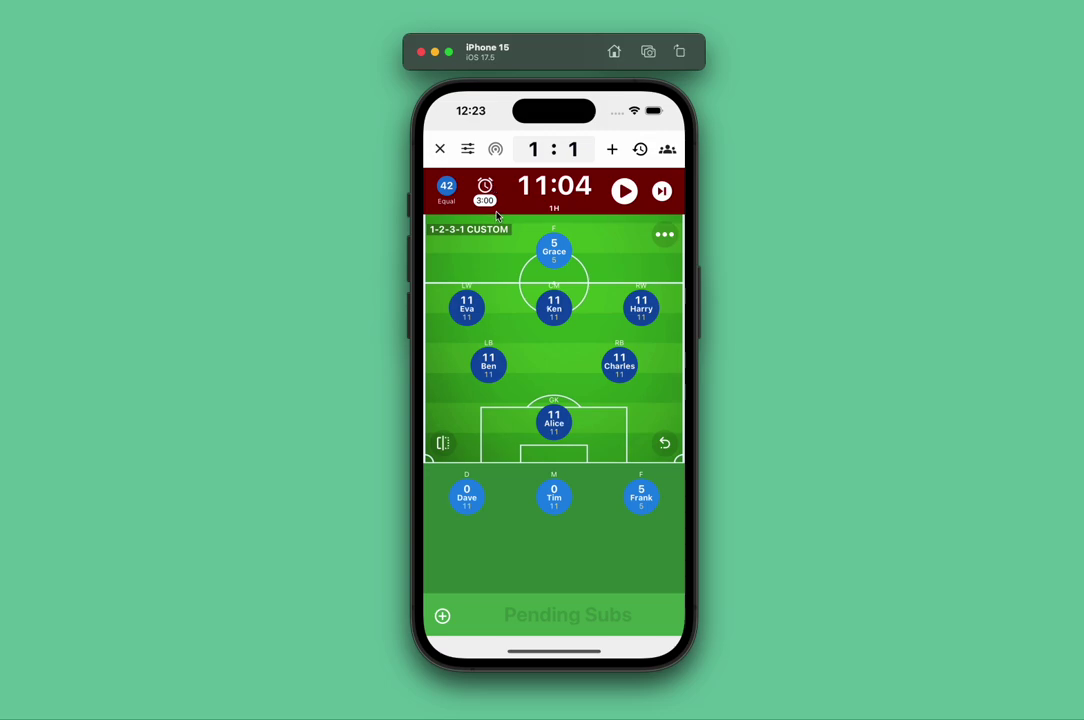
View the clock adjustment options, including game duration and number of periods, without changing anything
click(580, 200)
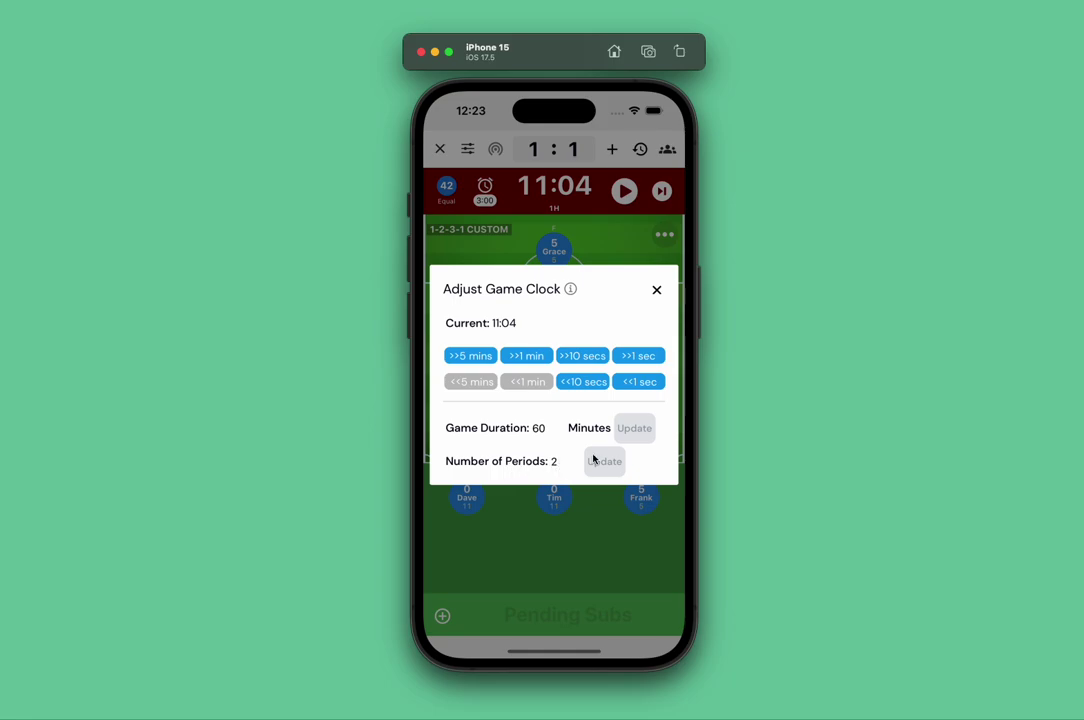
click(656, 290)
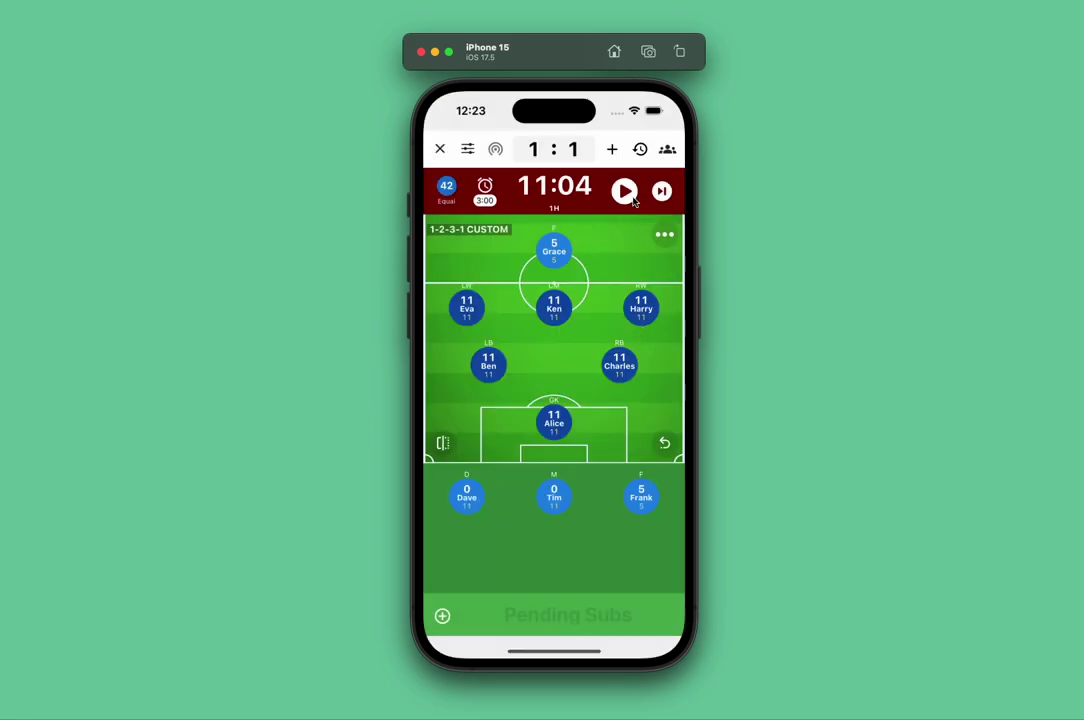
Resume the game clock briefly, pause it again, and end the first half
click(624, 192)
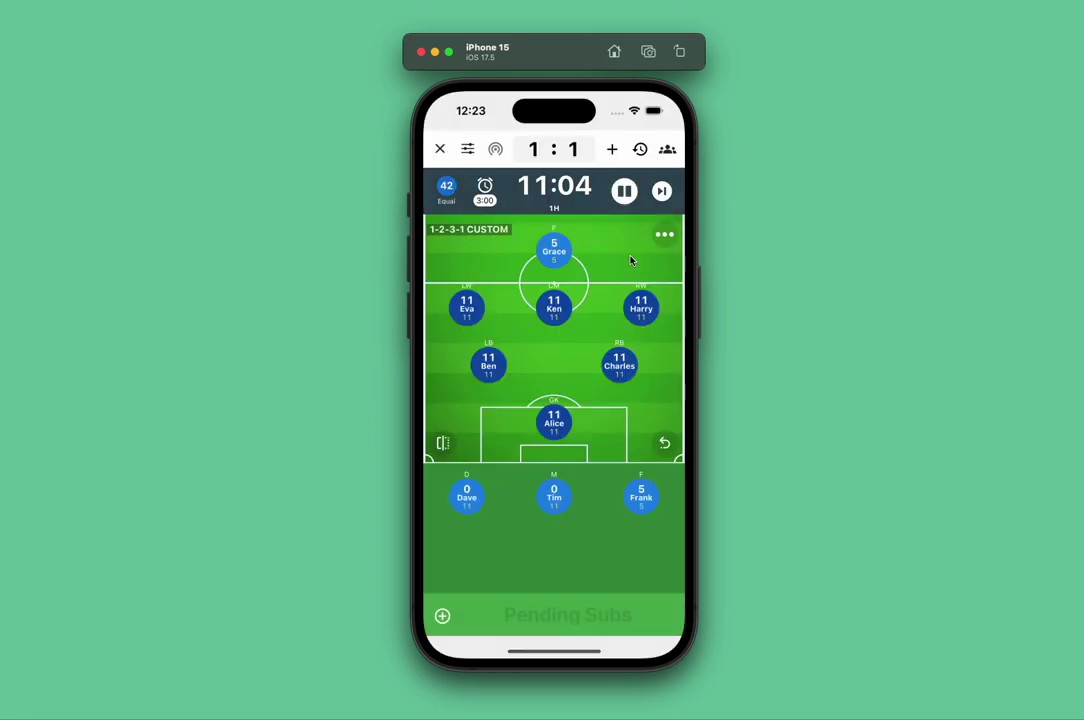
click(625, 198)
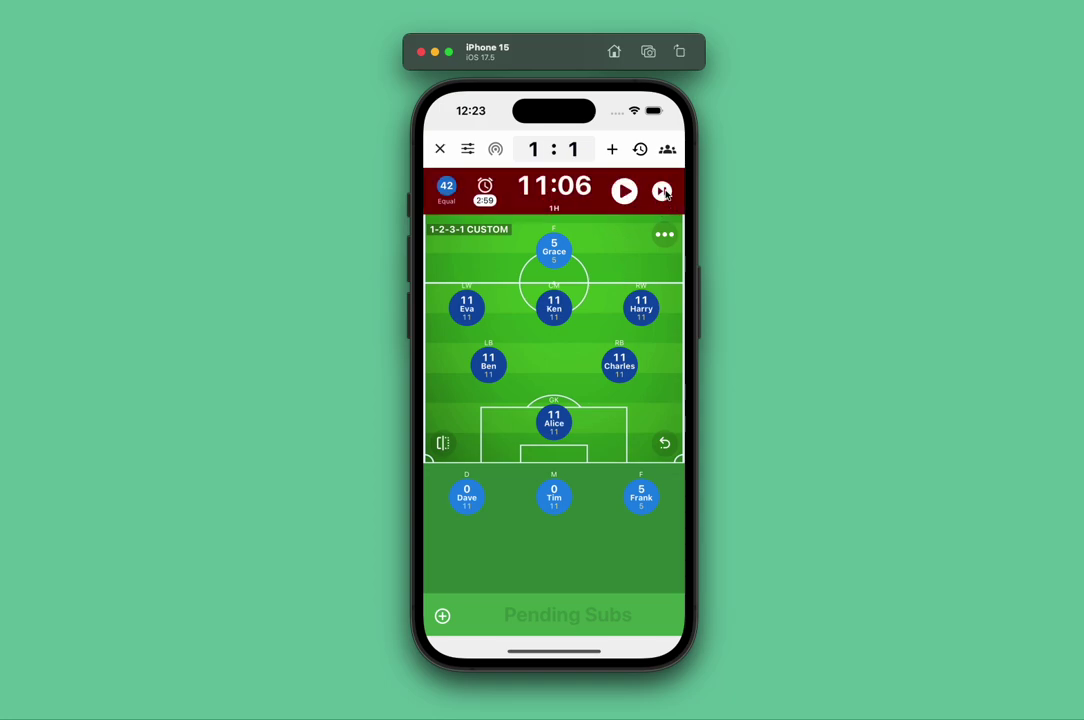
click(662, 191)
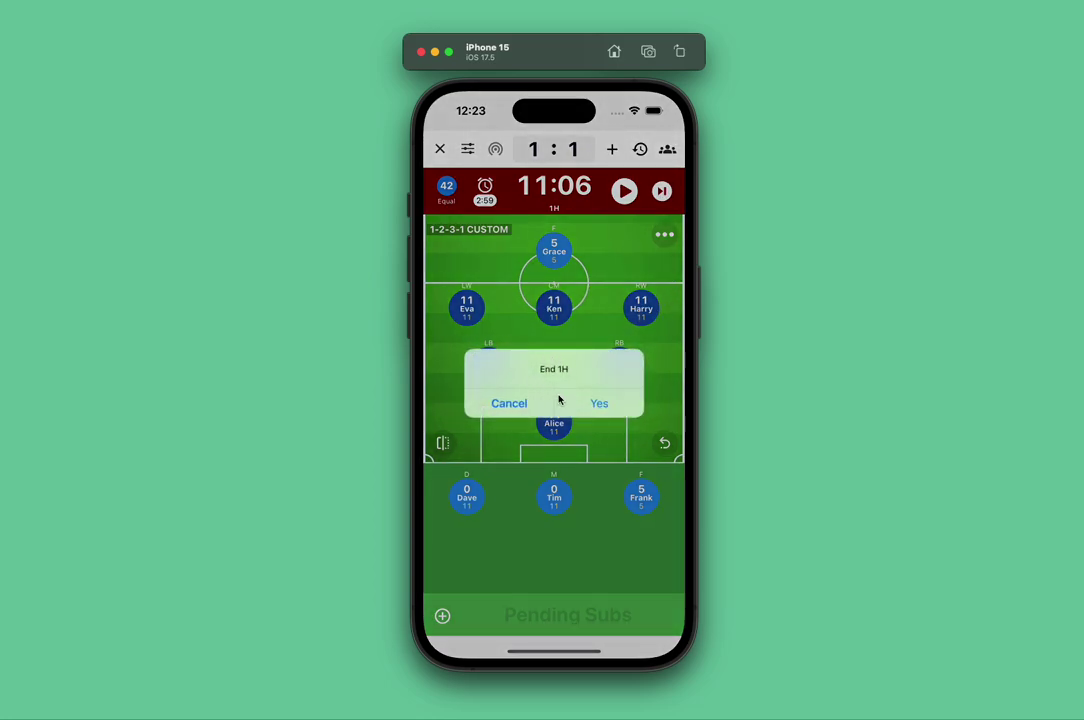
click(599, 404)
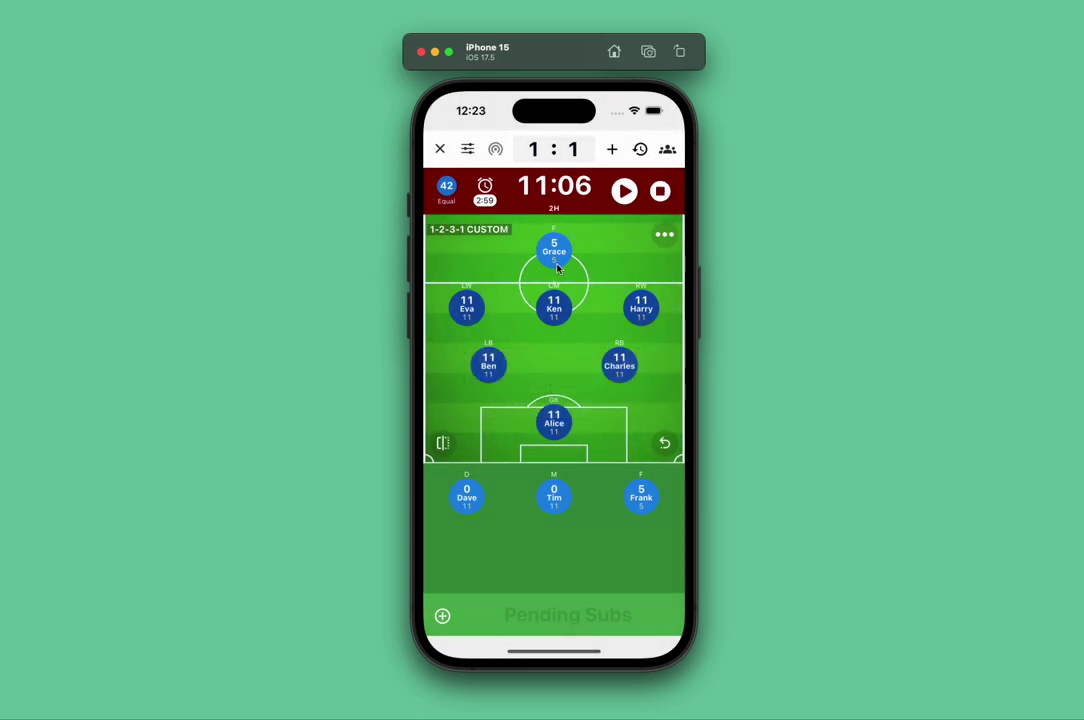
Start the second-half clock and pause it again after a few seconds
click(625, 192)
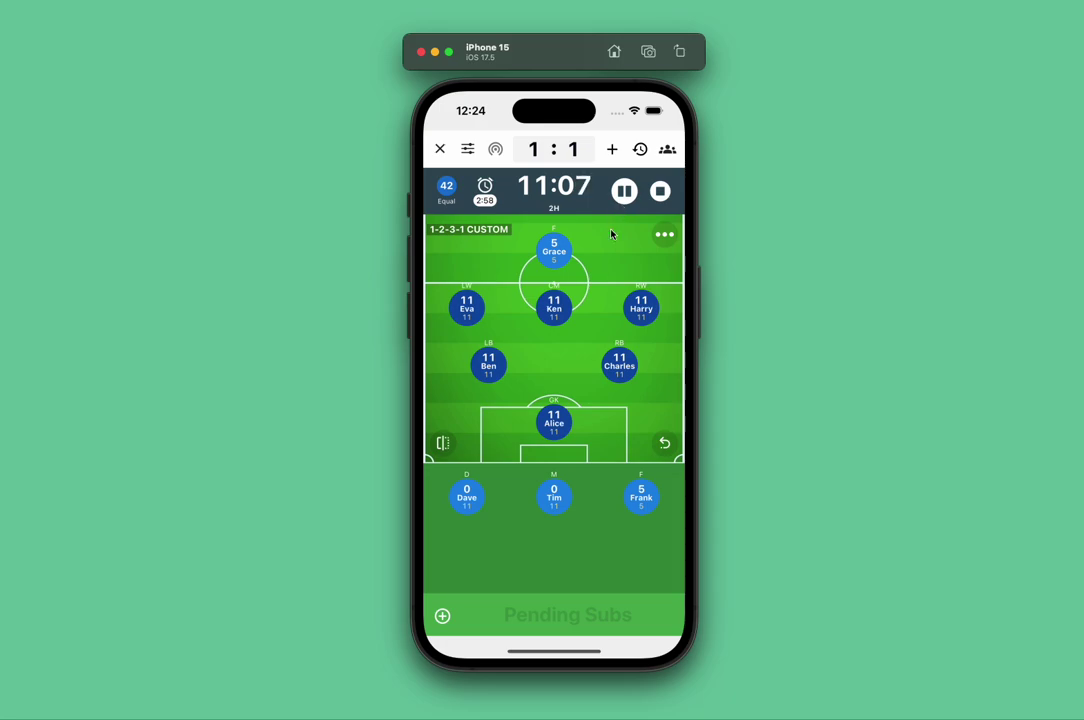
click(625, 191)
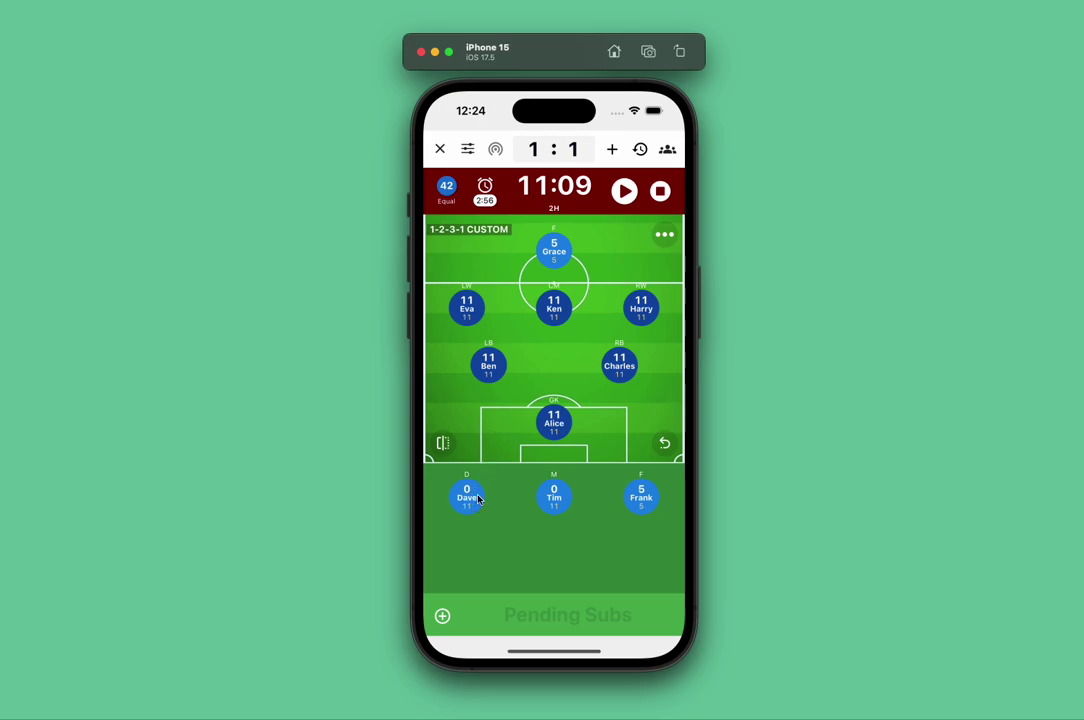
Substitute the bench defender in at LB, and replace the RB player with the defender who came off
drag(481, 489, 489, 360)
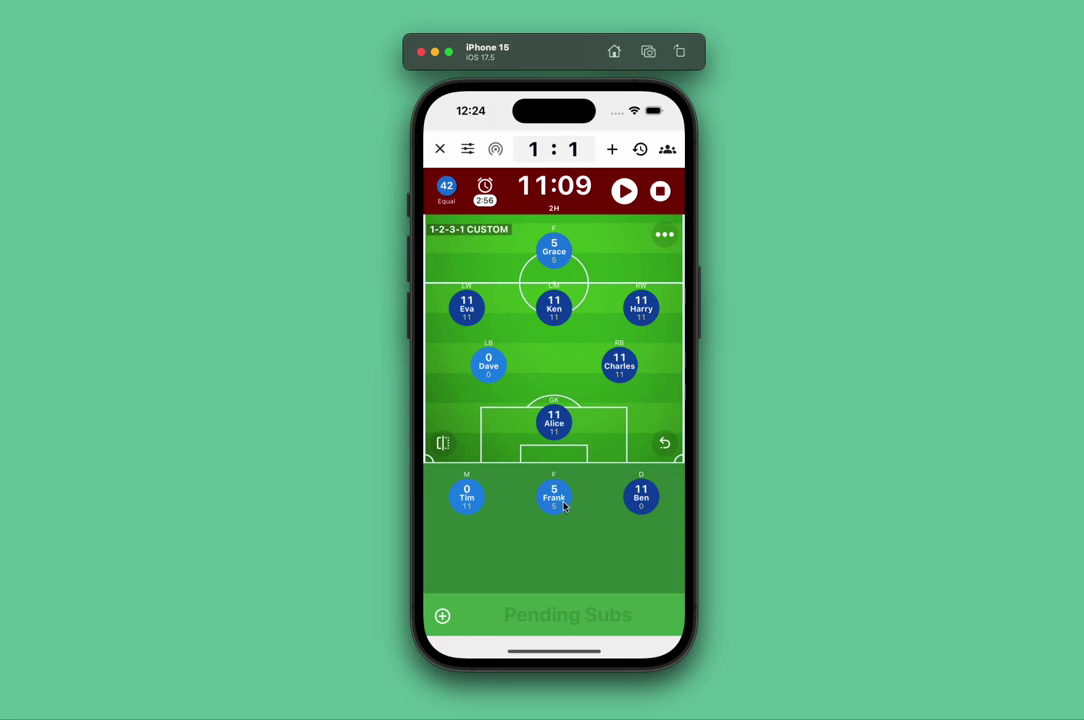
click(614, 370)
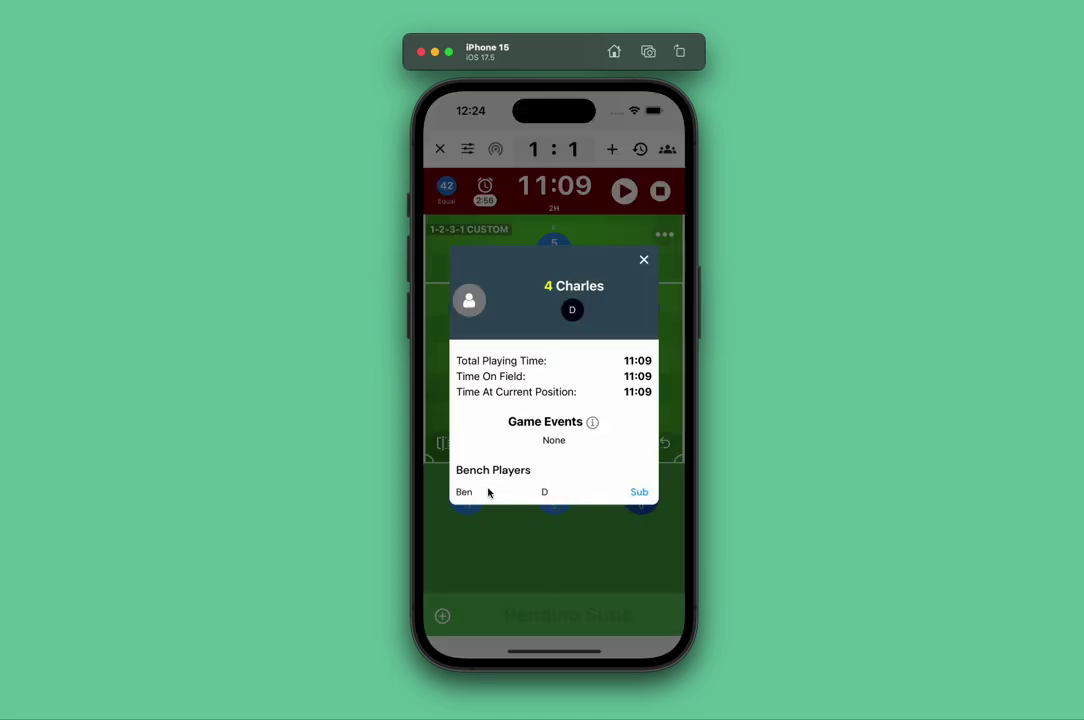
click(639, 493)
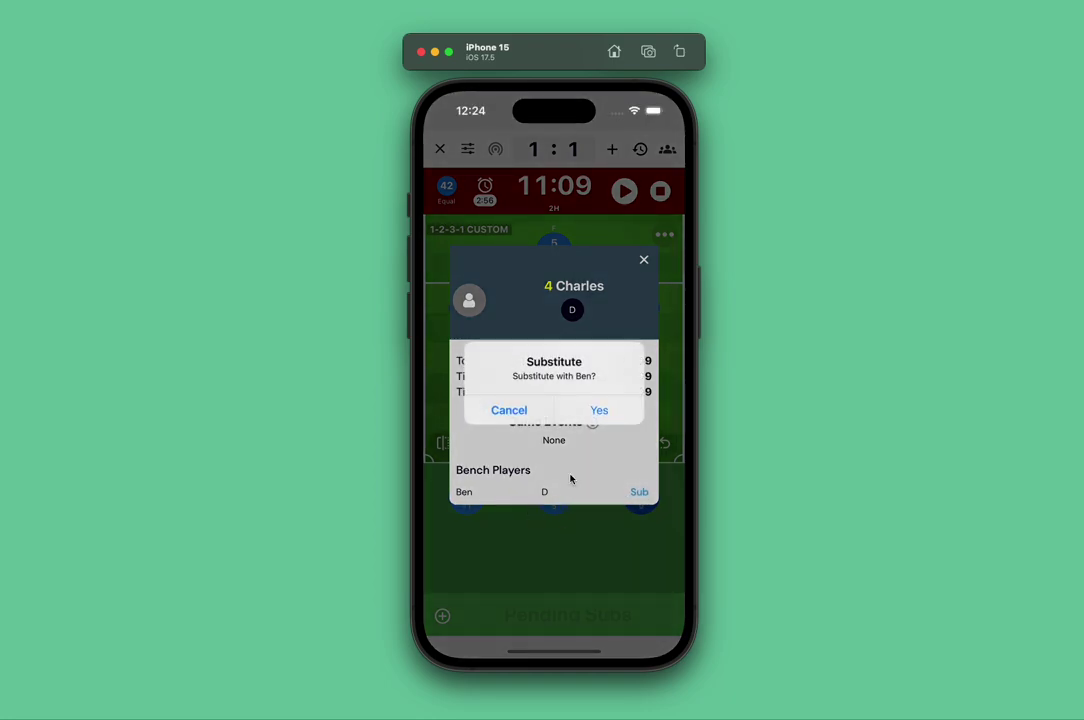
click(596, 411)
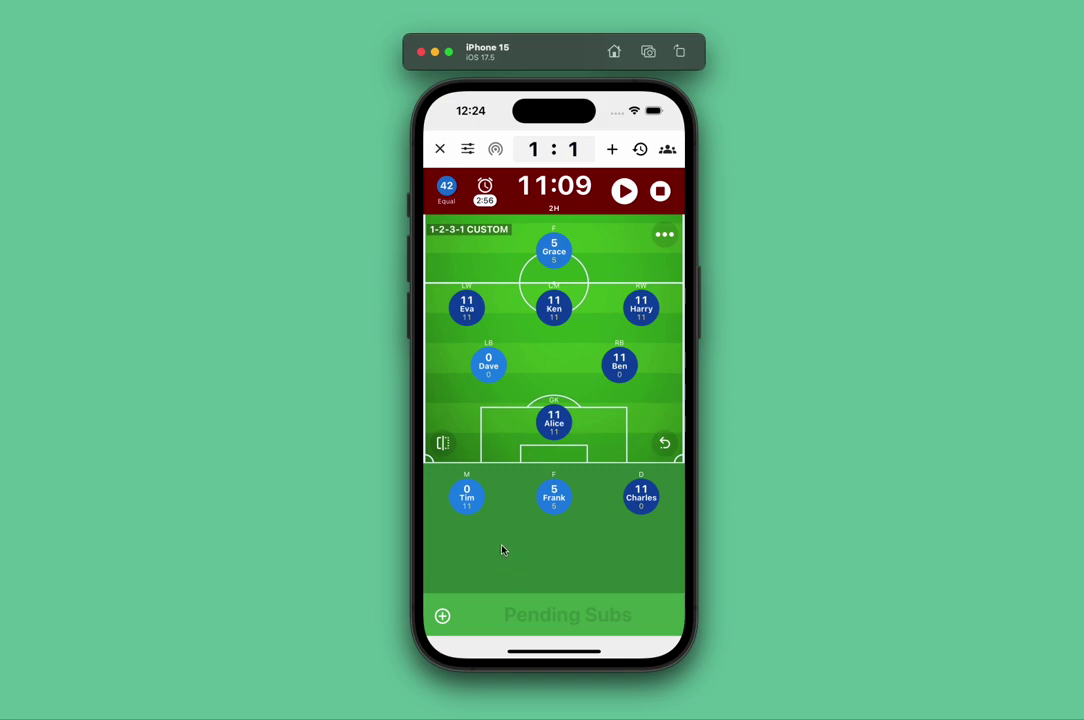
Plan a double substitution at 11:09, bench forward to RB and bench midfielder to LB, and carry it out immediately
click(443, 617)
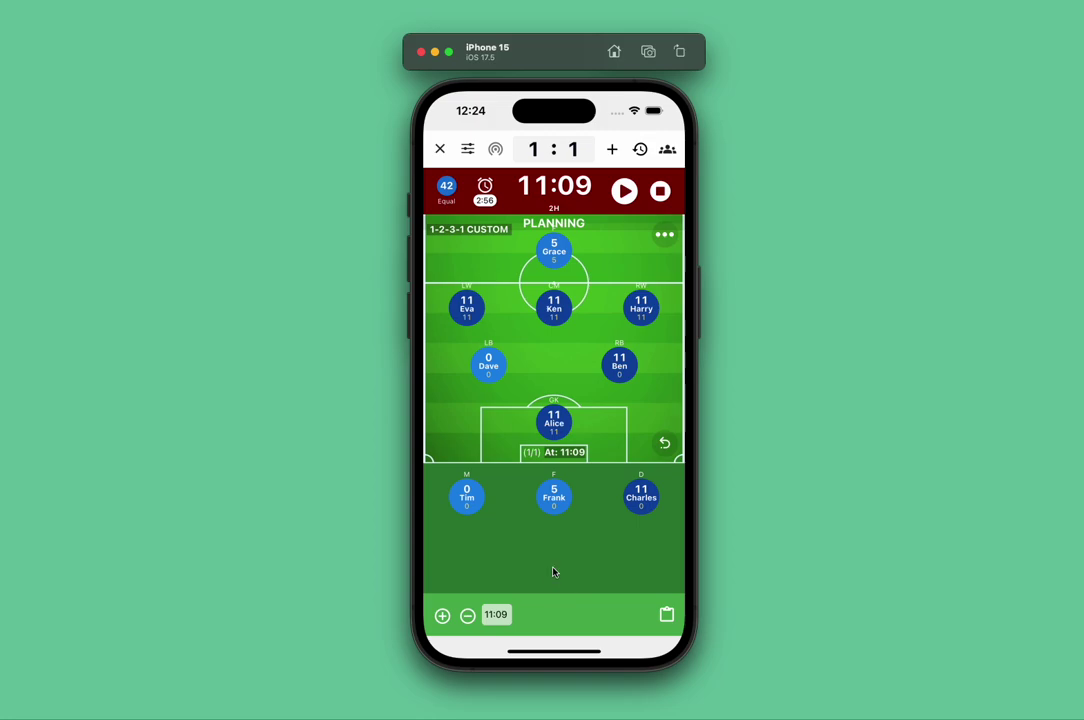
drag(554, 503, 617, 369)
drag(552, 496, 490, 365)
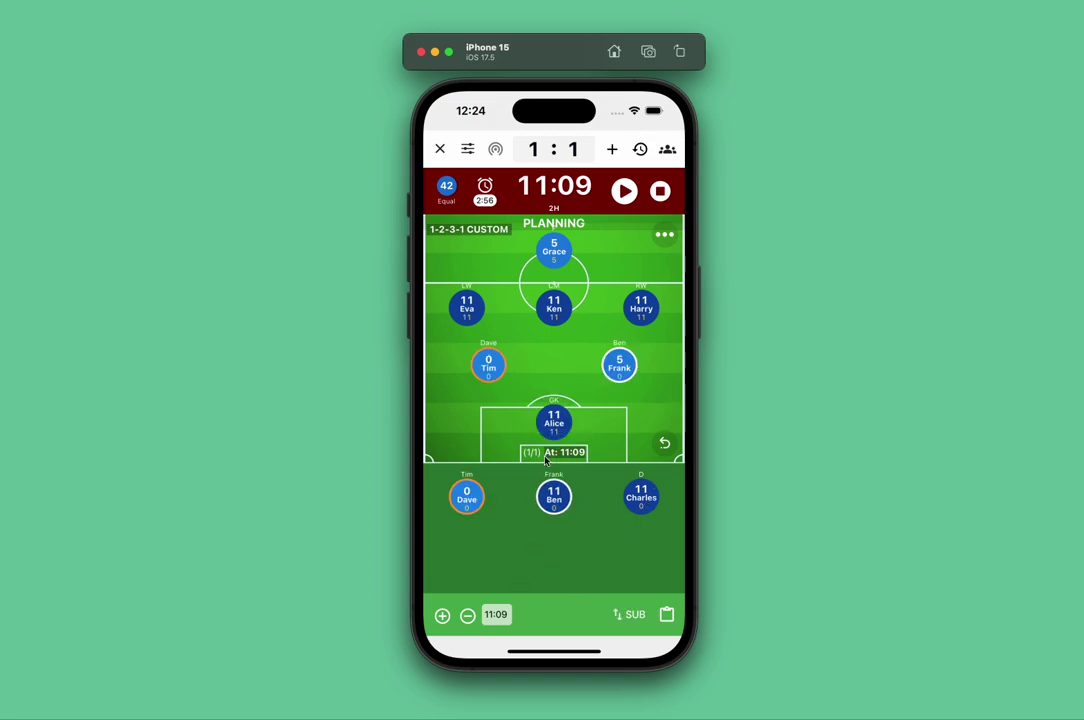
click(628, 614)
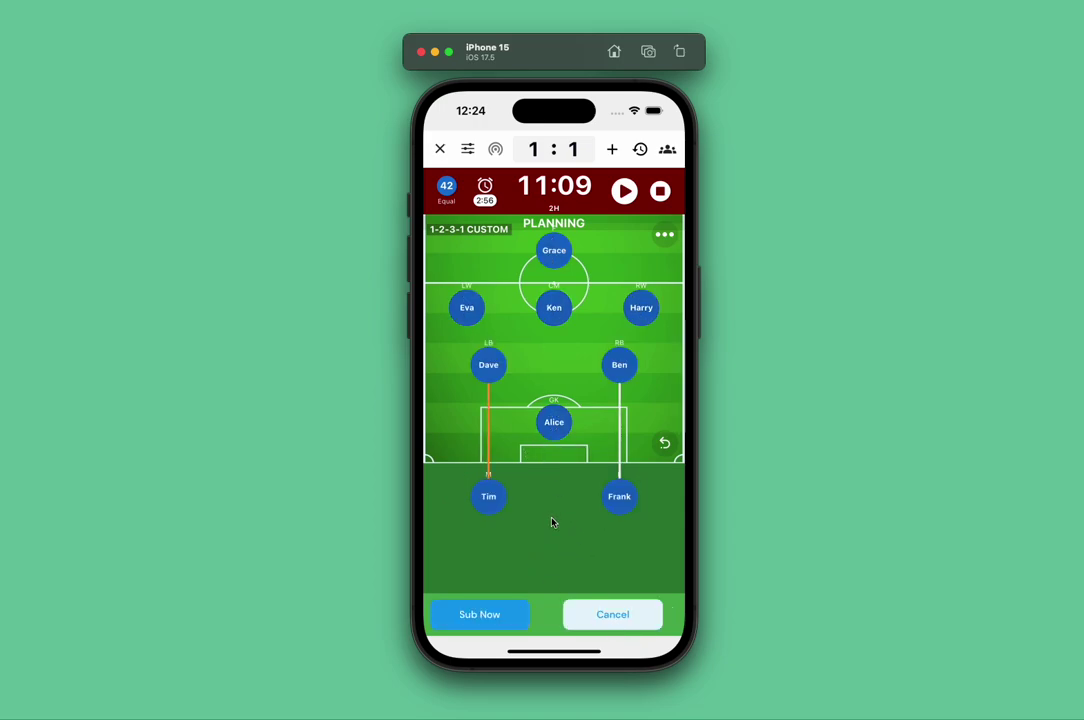
click(478, 615)
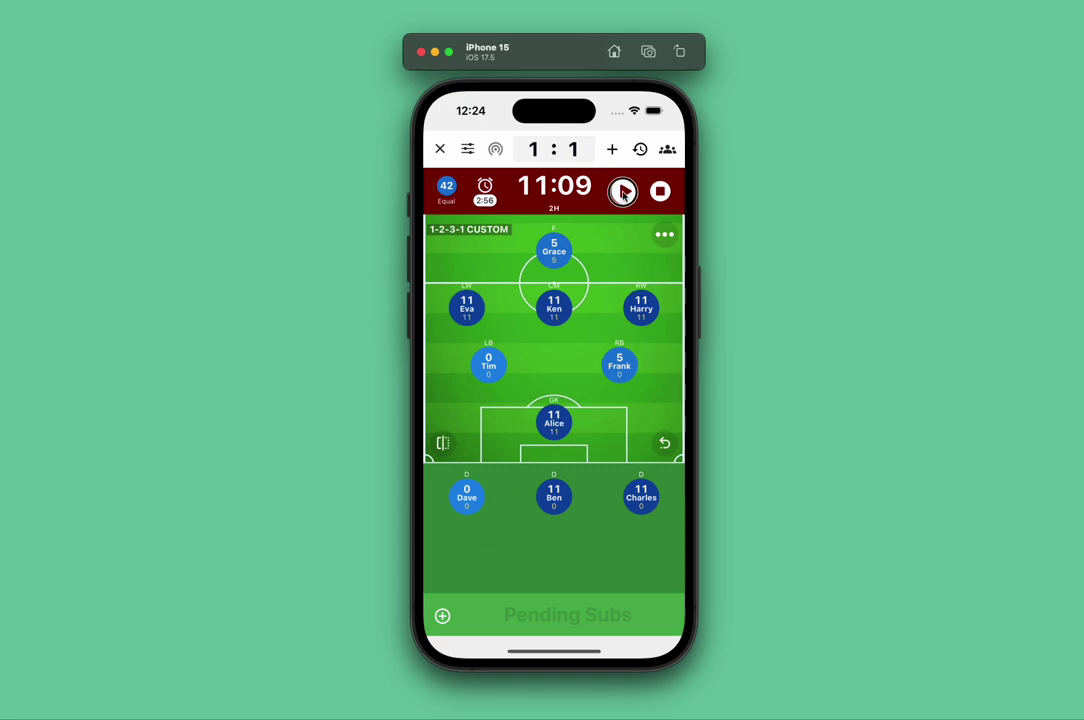
Resume the game clock, end the second half and finish the game
click(624, 191)
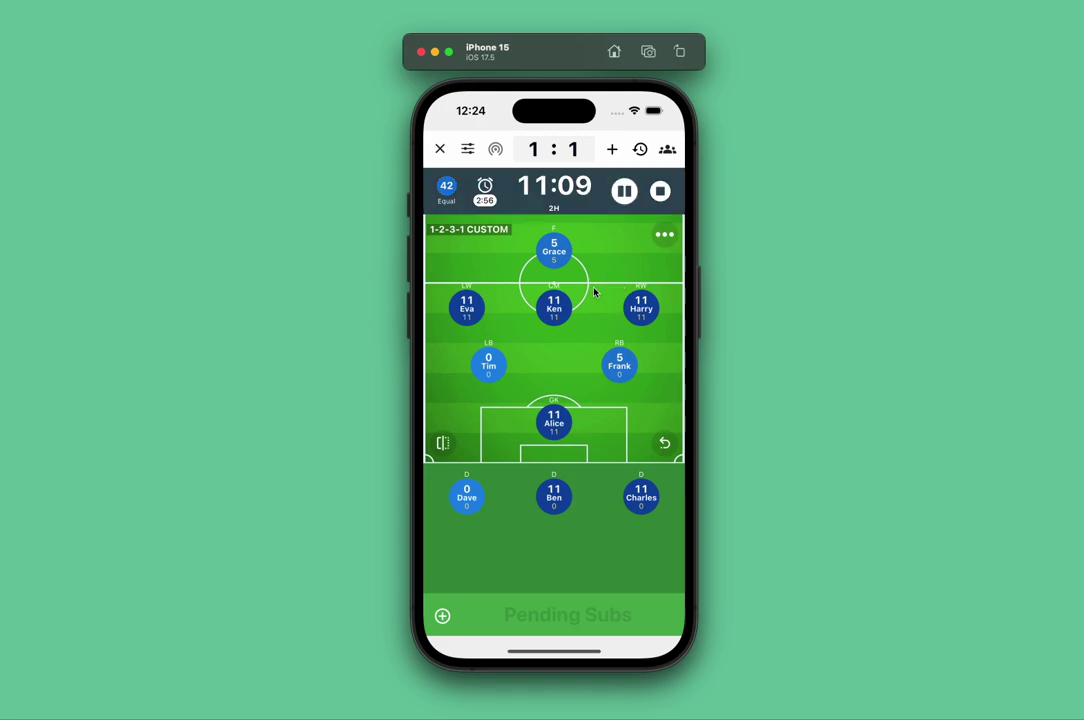
click(660, 191)
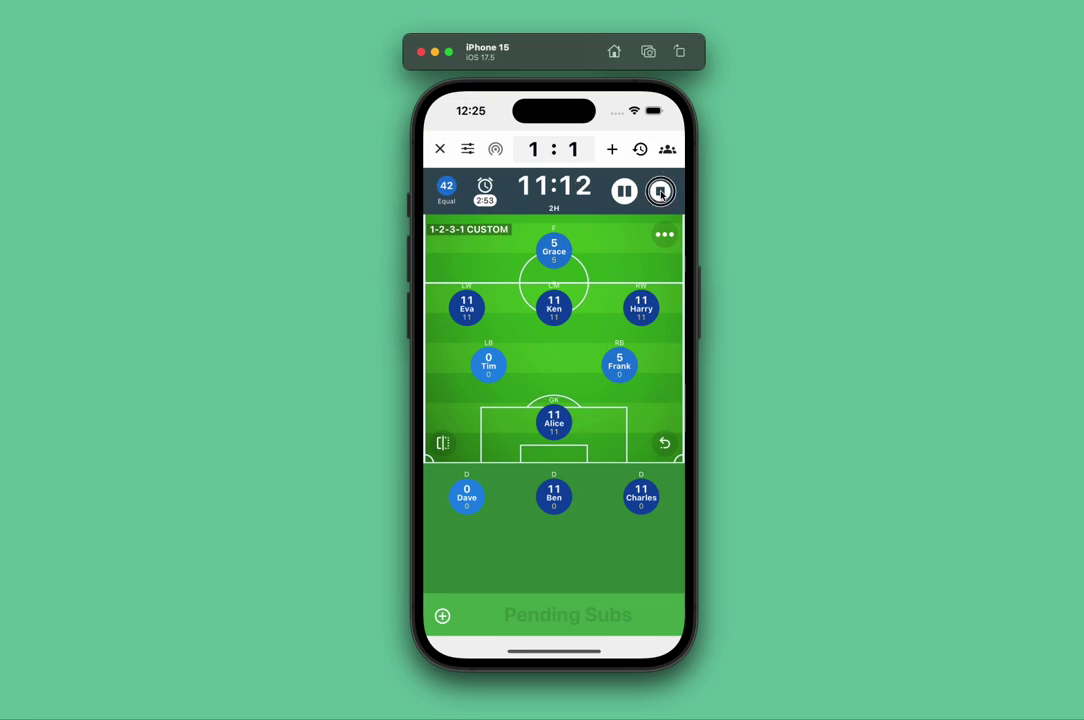
click(599, 404)
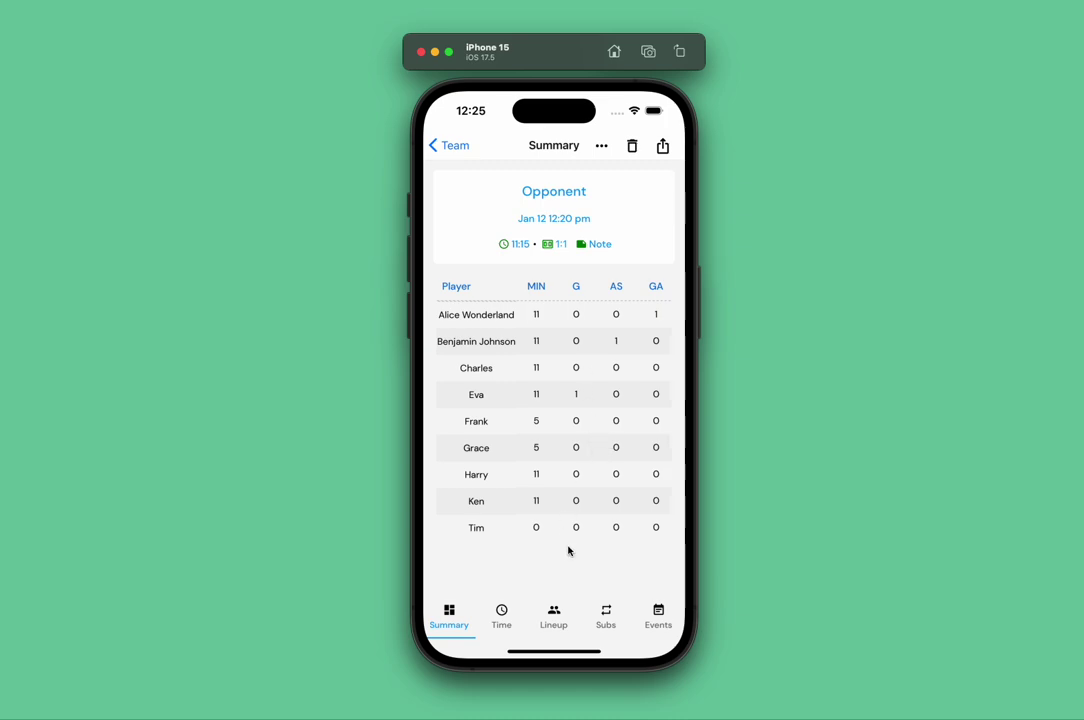
Review the game's substitution list and the time adjustment of the first RB substitution, leaving its time unchanged
click(606, 616)
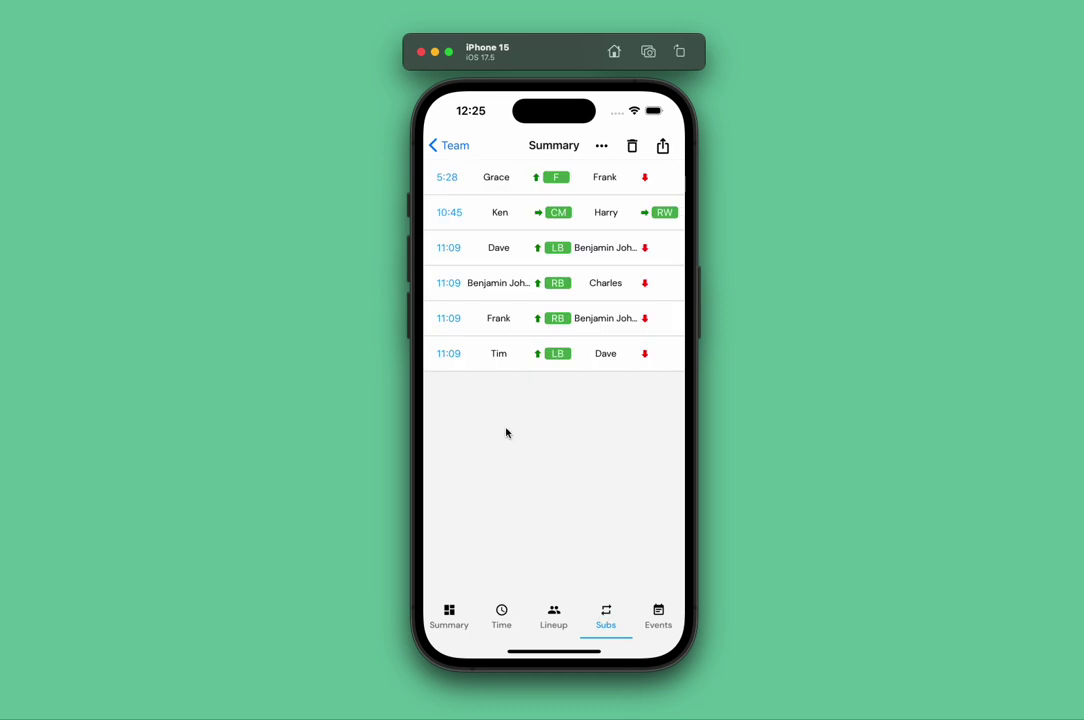
click(449, 284)
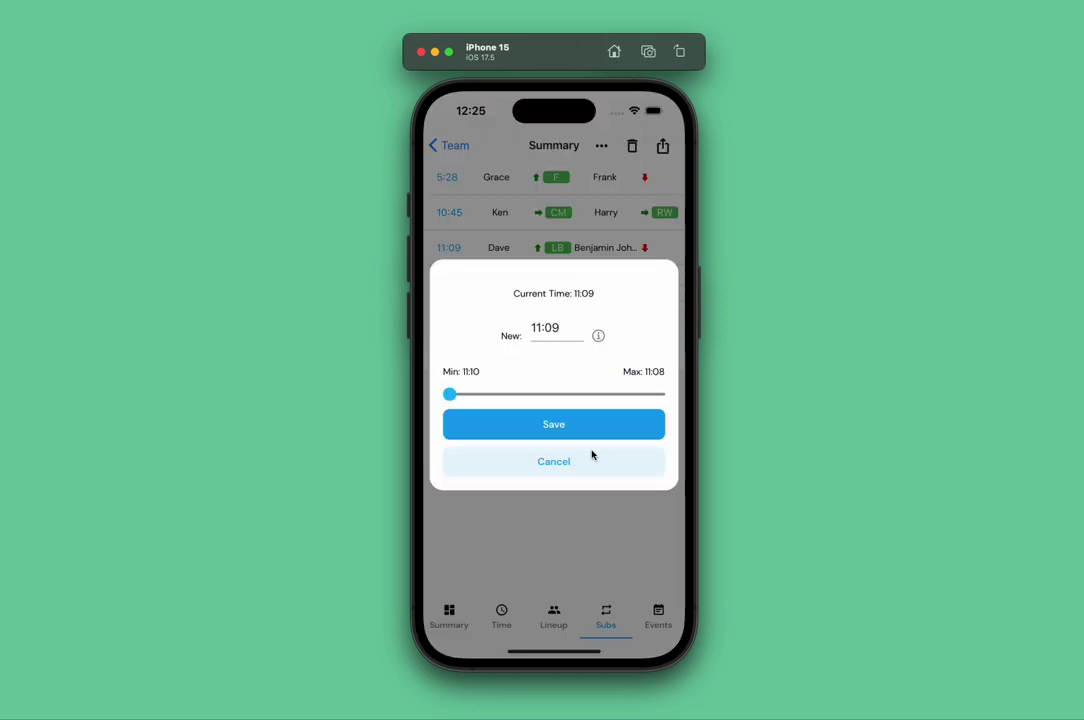
click(564, 463)
Review the game's events and the opponent goal's details, including its goalie choices, without changing anything
click(659, 612)
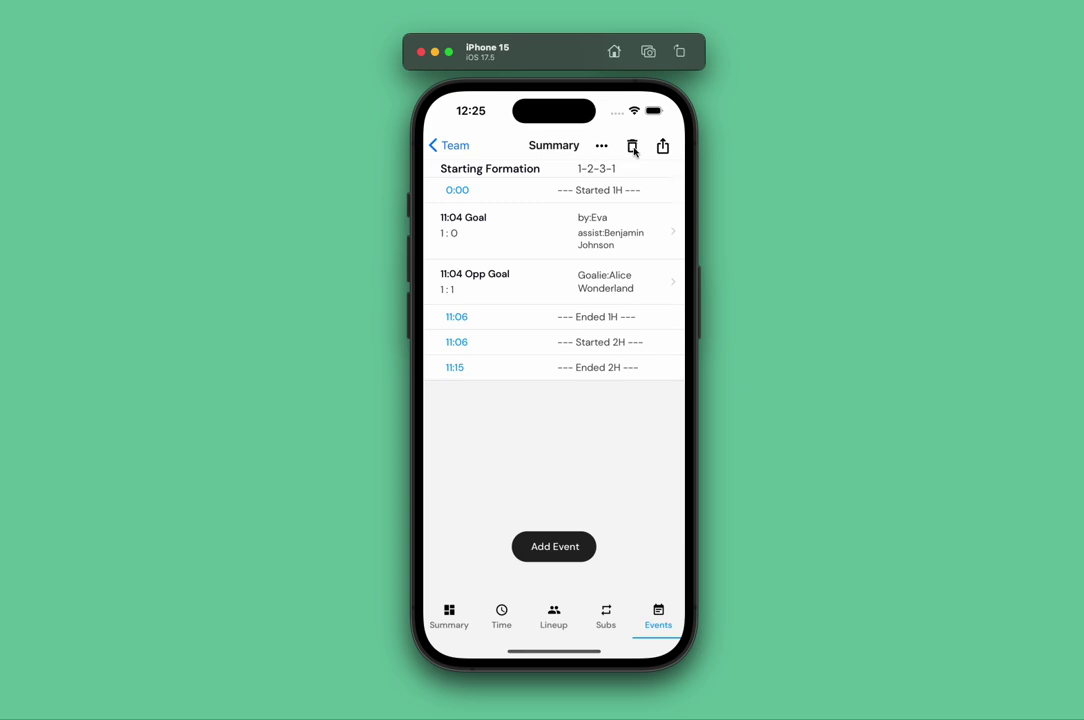
click(648, 281)
click(615, 234)
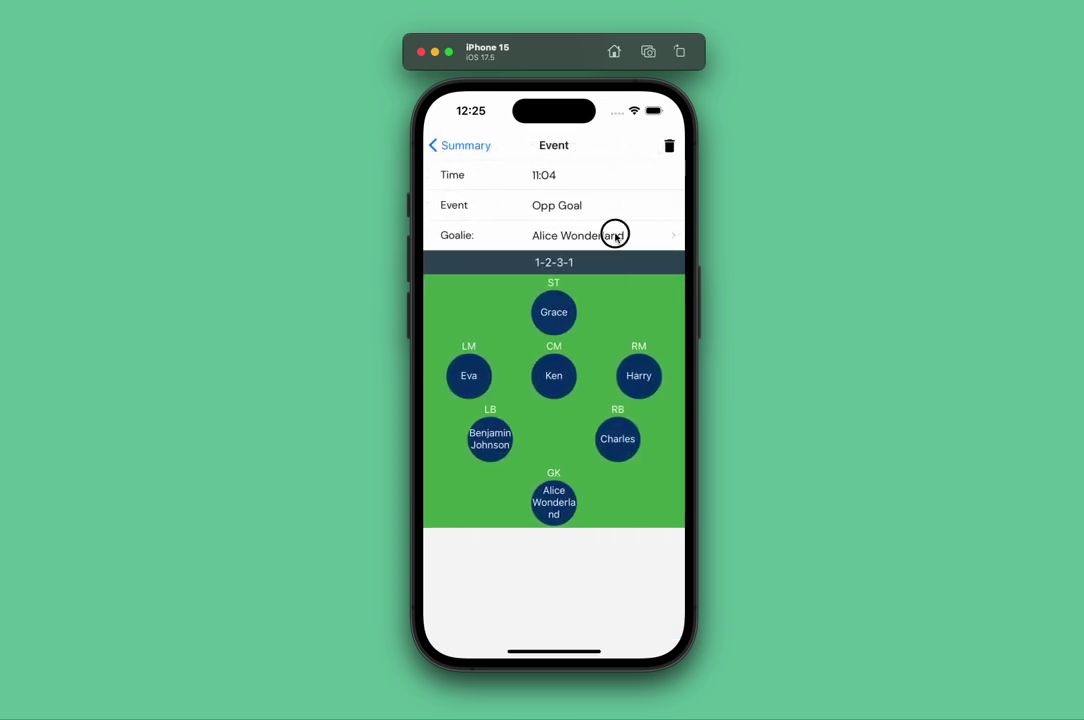
click(438, 146)
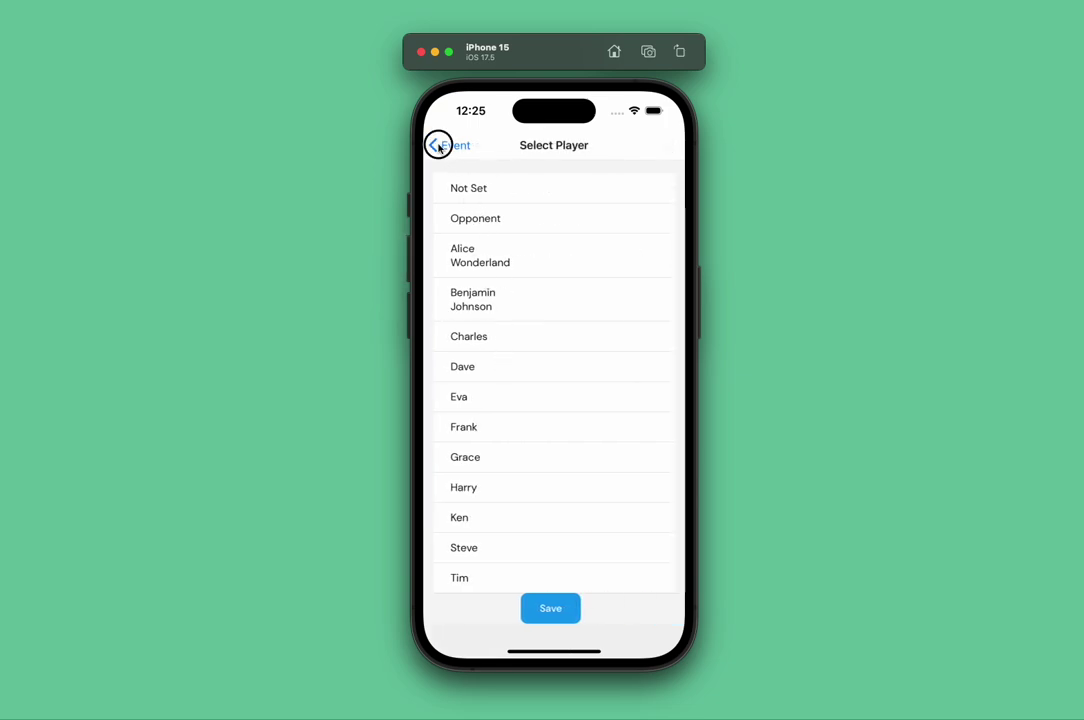
click(448, 152)
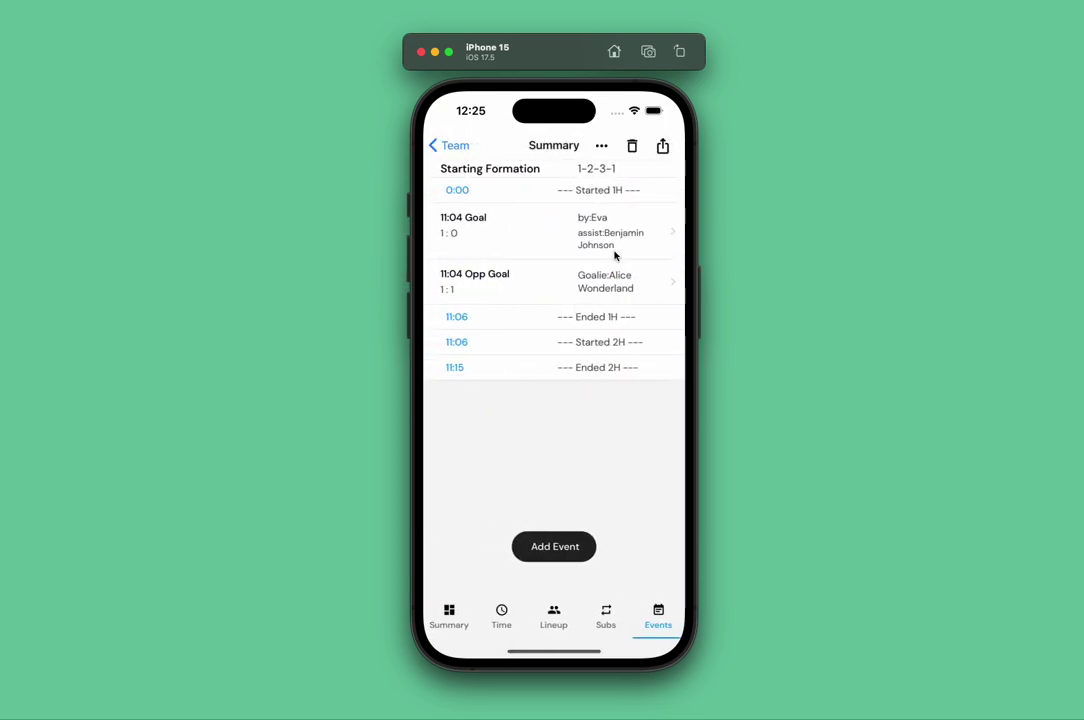
Change the scorer of the team's 11:04 goal to the defender first substituted in at LB
click(620, 232)
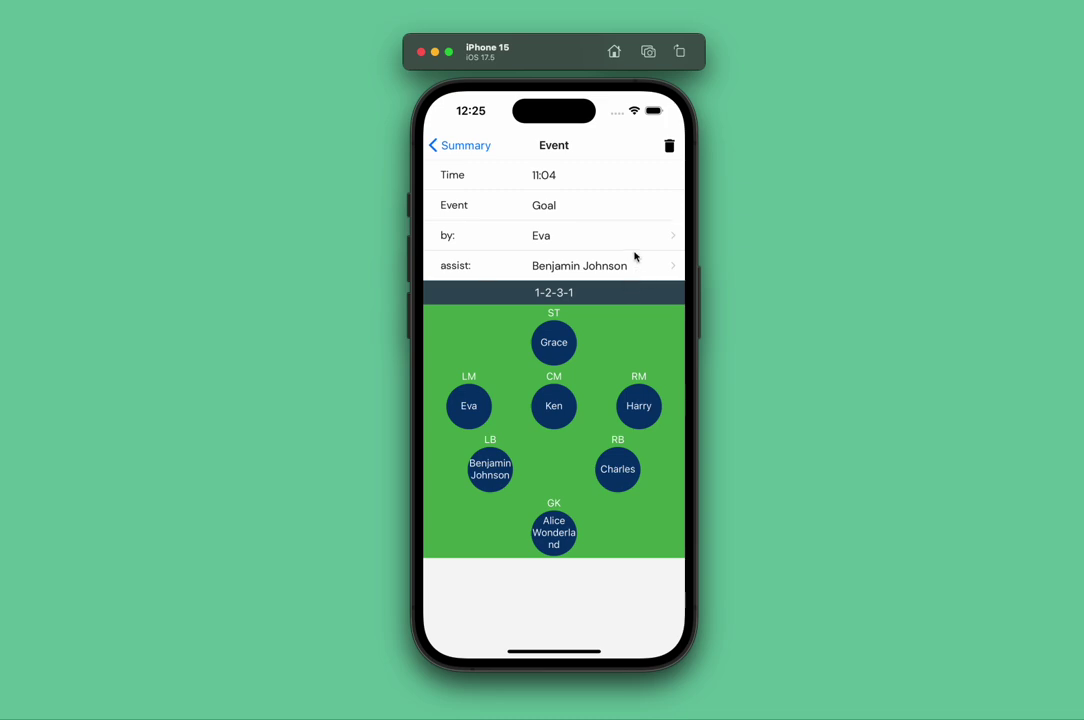
click(646, 240)
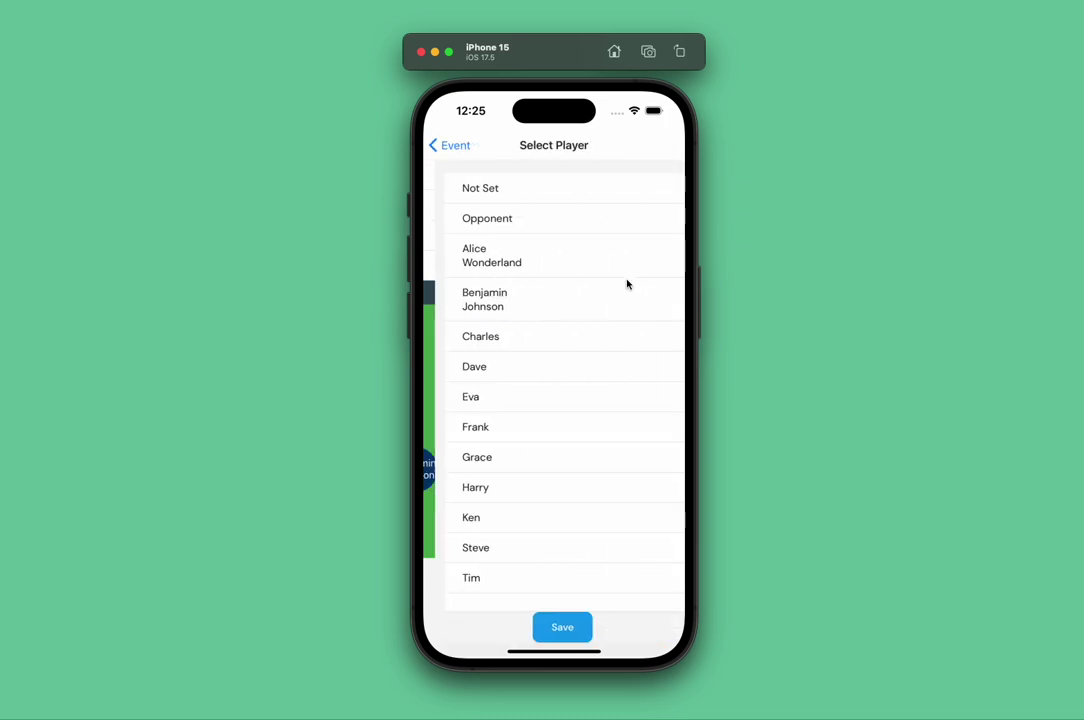
click(496, 372)
click(457, 153)
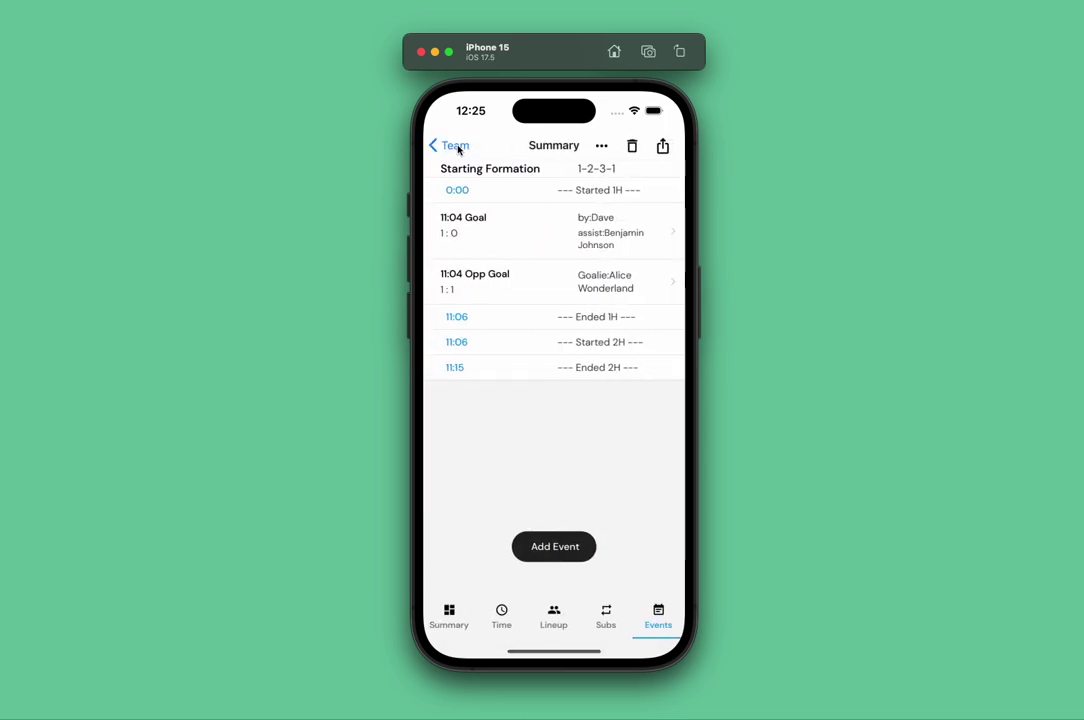
Examine the team's game history and all columns of the player stats, and return to the team page
click(456, 147)
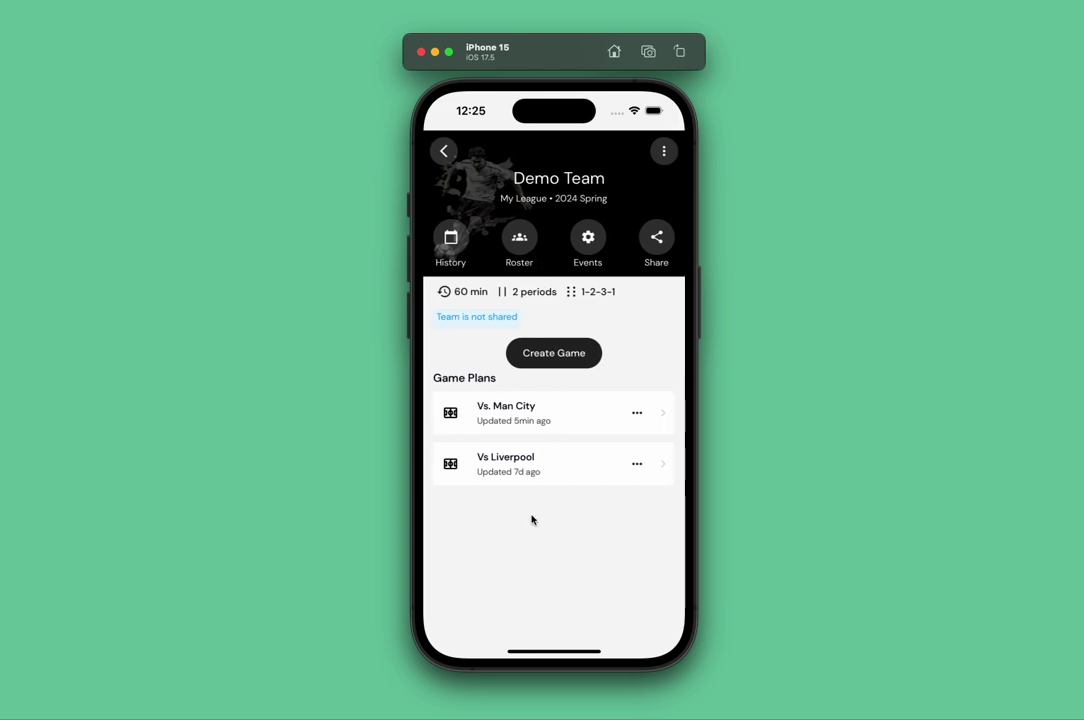
click(452, 248)
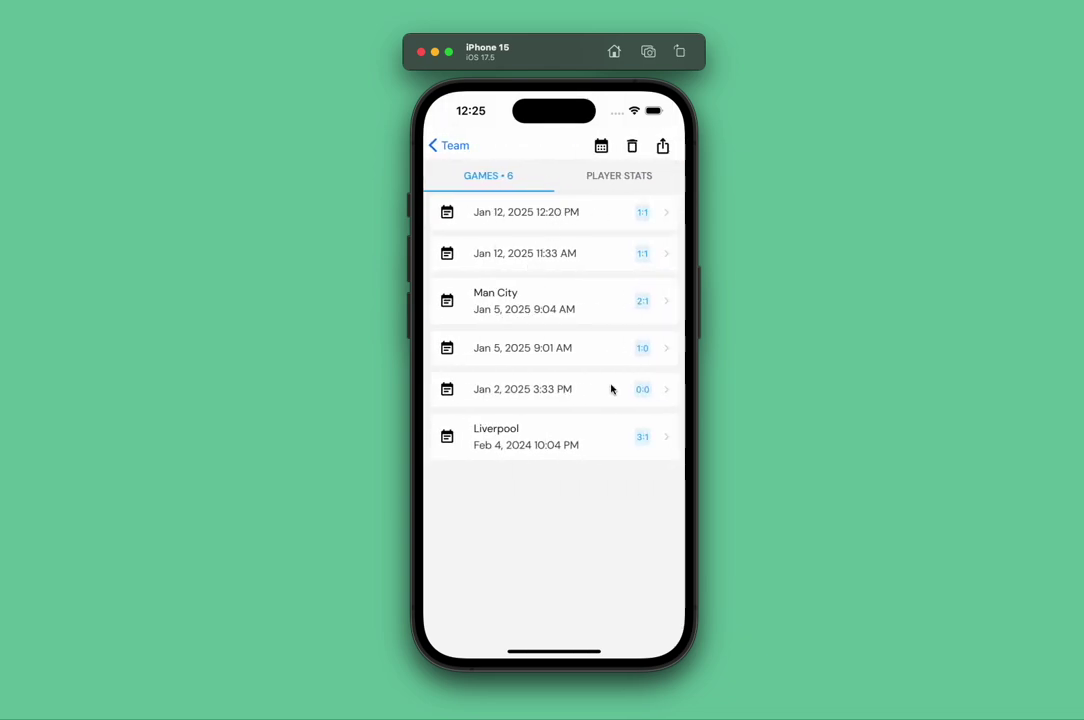
click(608, 179)
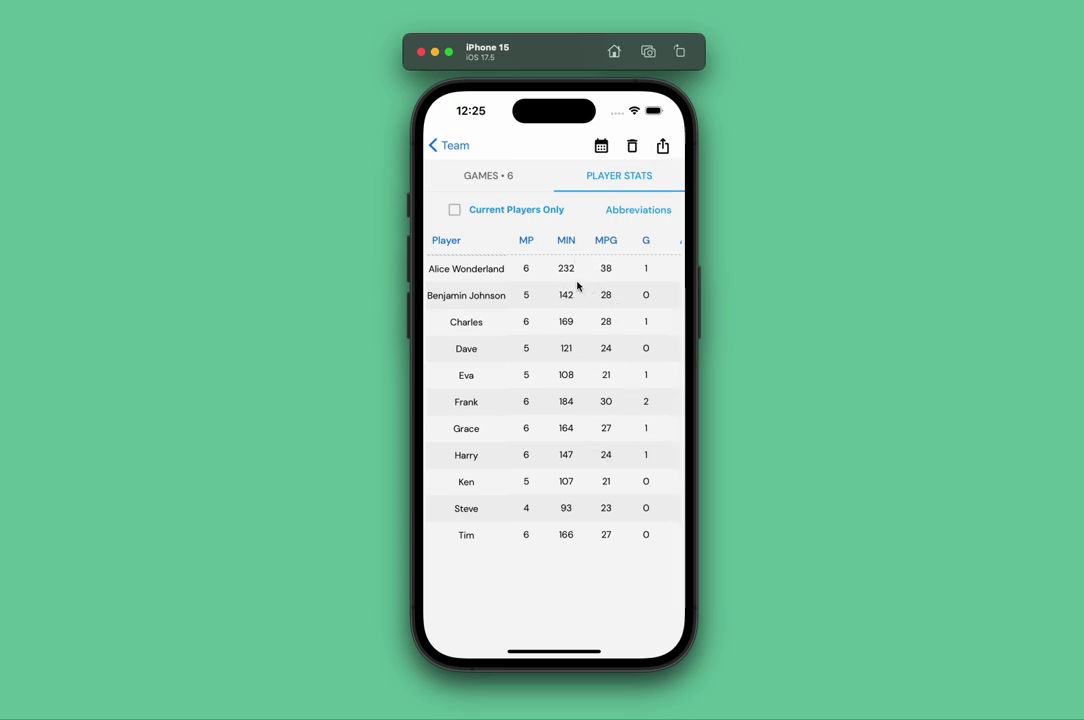
drag(622, 295, 560, 297)
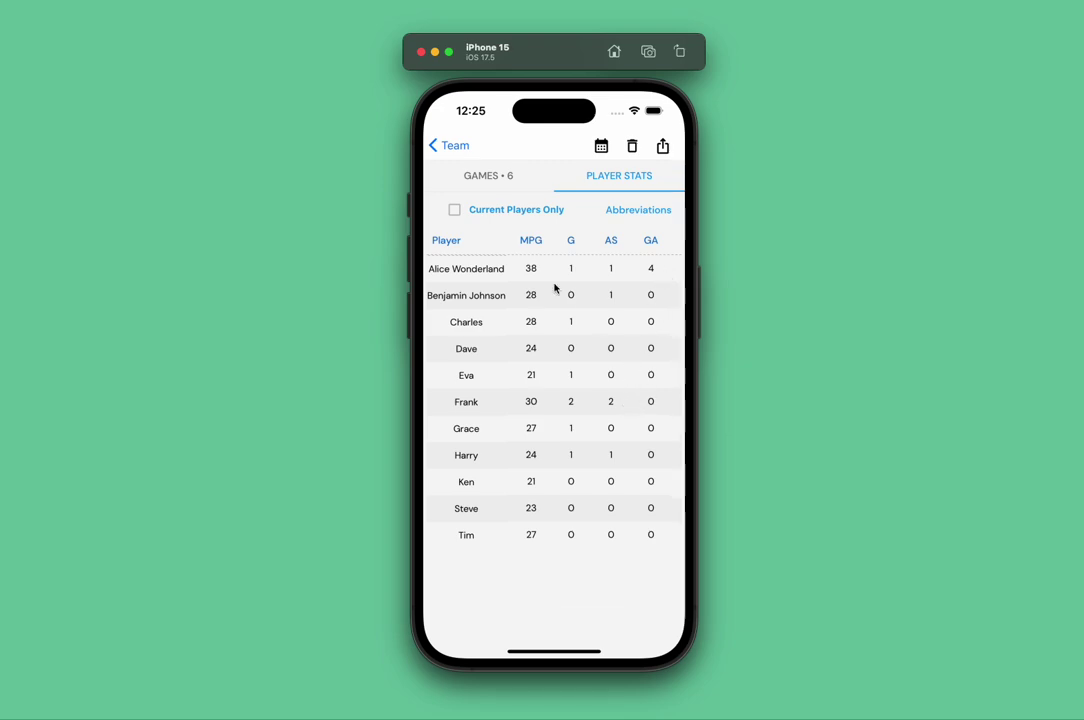
click(443, 146)
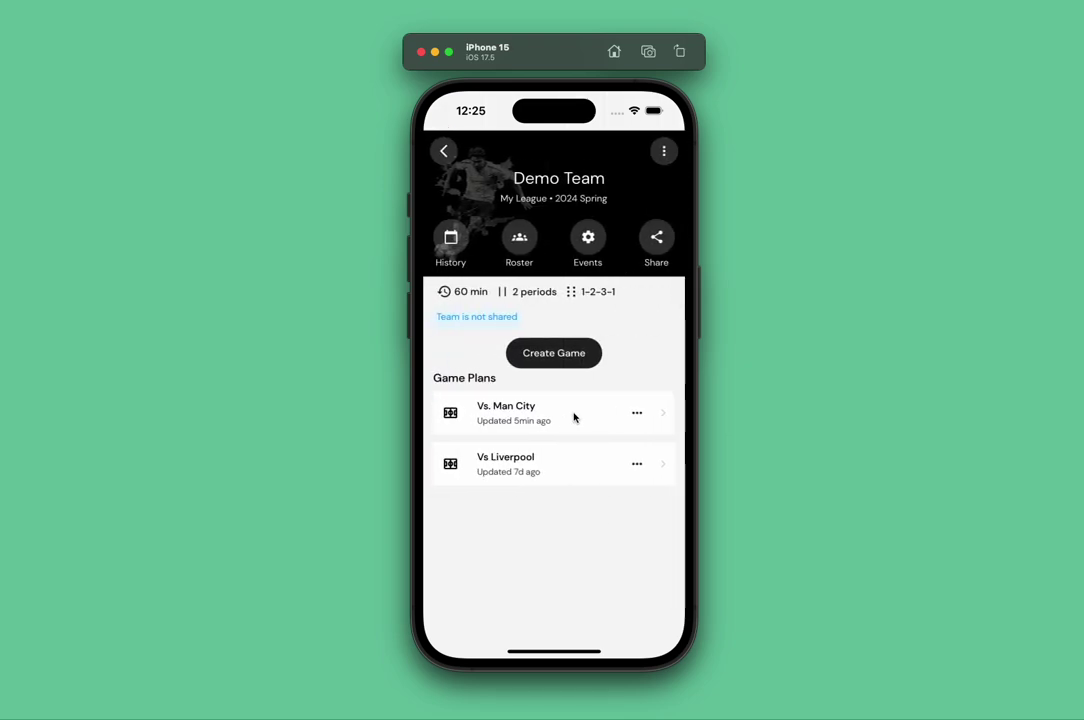